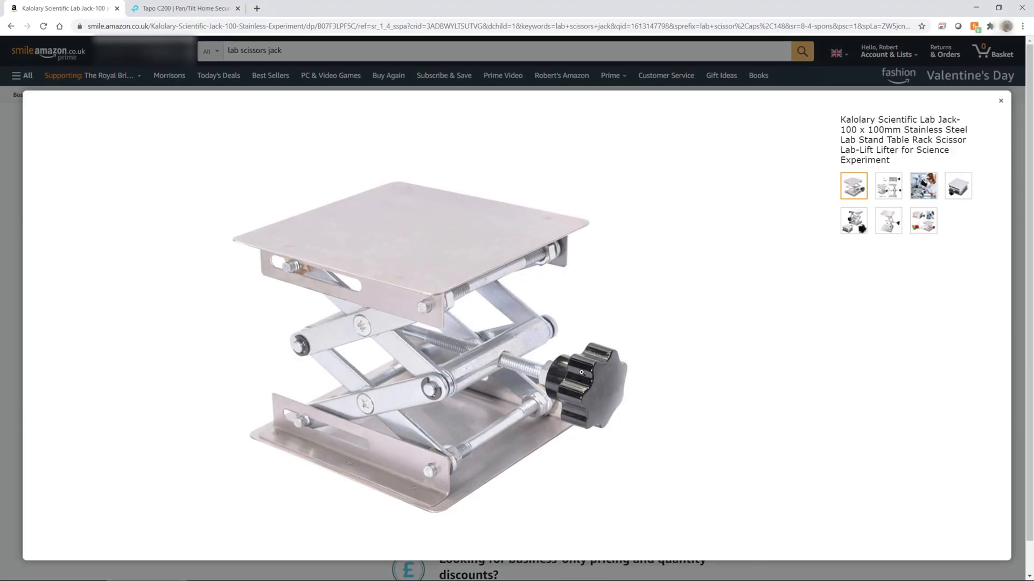
- View the lab jack's dimension image, switch to the Tapo C200 product page and view the camera's second image
{"action": "left_click", "coordinate": [893, 186]}
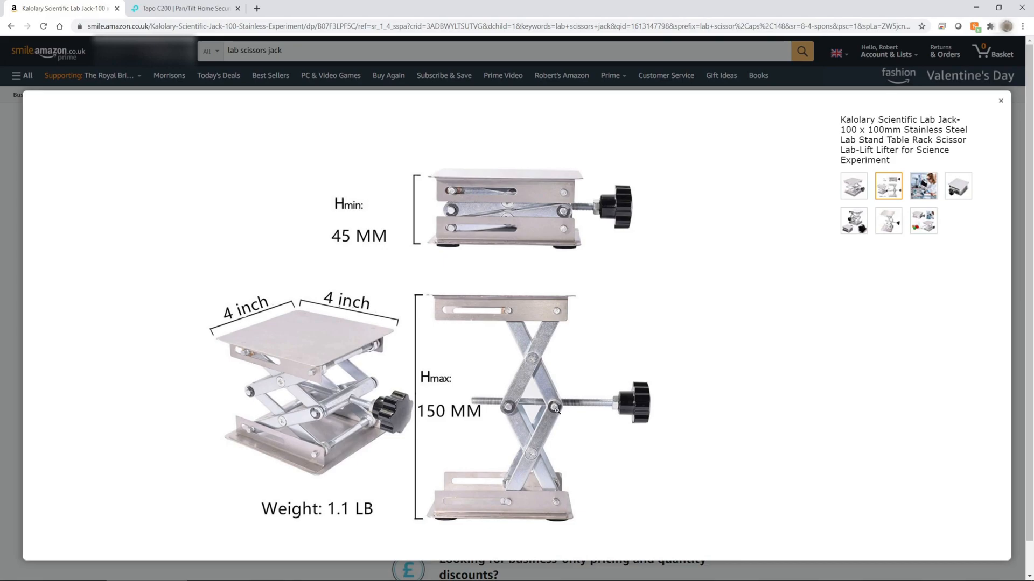
{"action": "key", "text": "ctrl+Tab"}
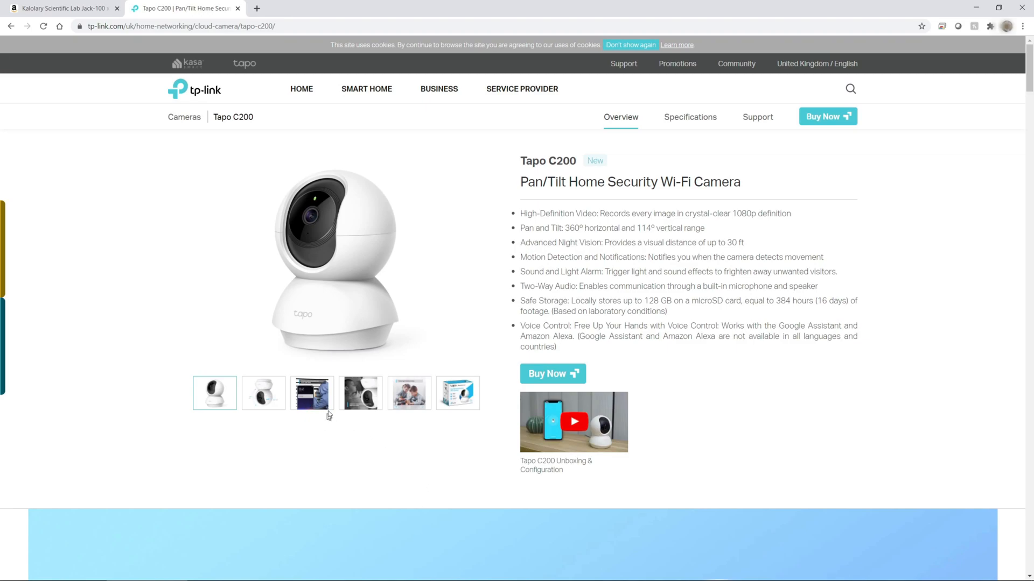
{"action": "left_click", "coordinate": [268, 403]}
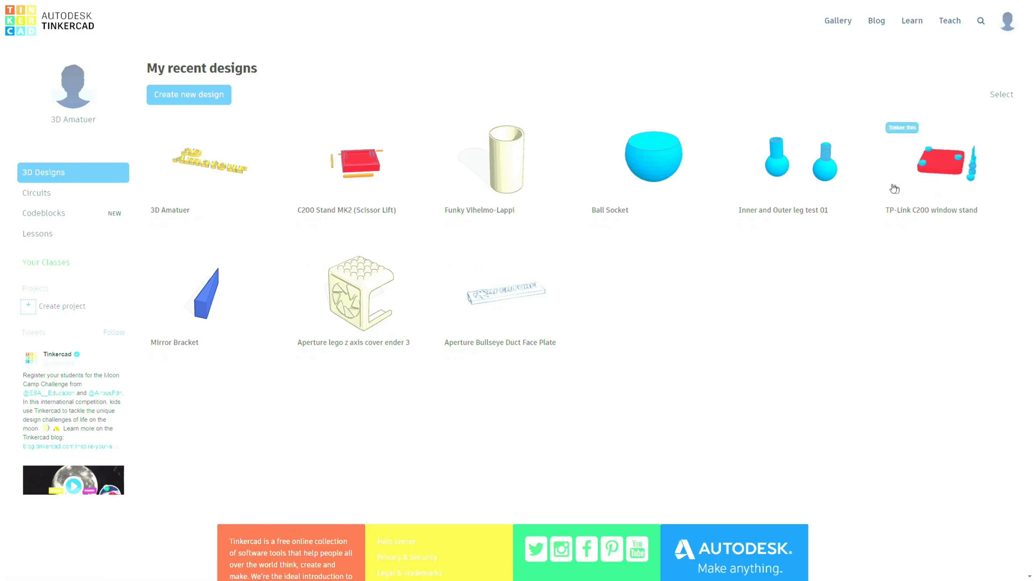
- Switch to Tinkercad, open the TP-Link C200 window stand design and examine its base, ball sockets and legs
{"action": "left_click", "coordinate": [909, 182]}
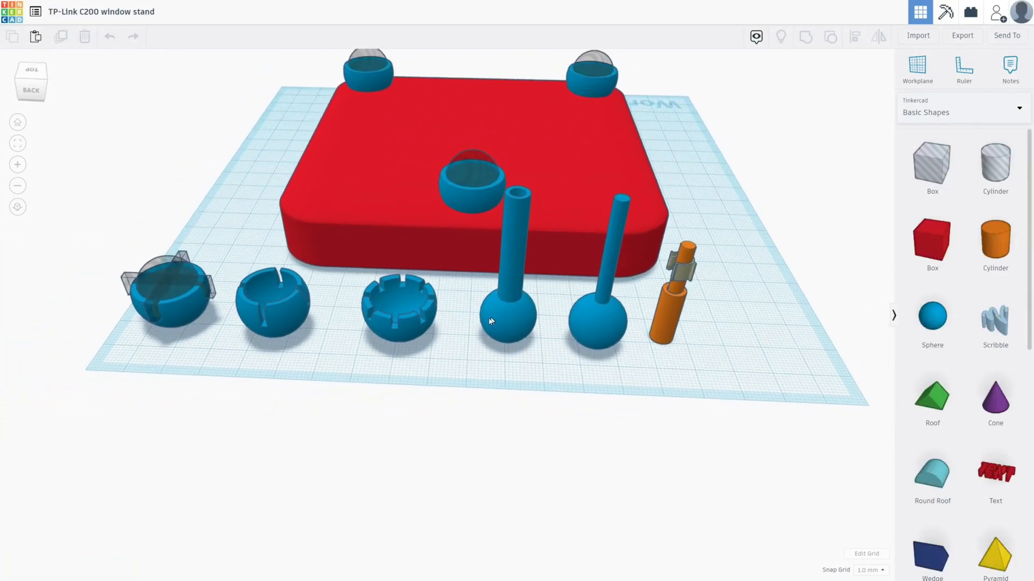
{"action": "right_click_drag", "start_coordinate": [492, 355], "coordinate": [502, 379]}
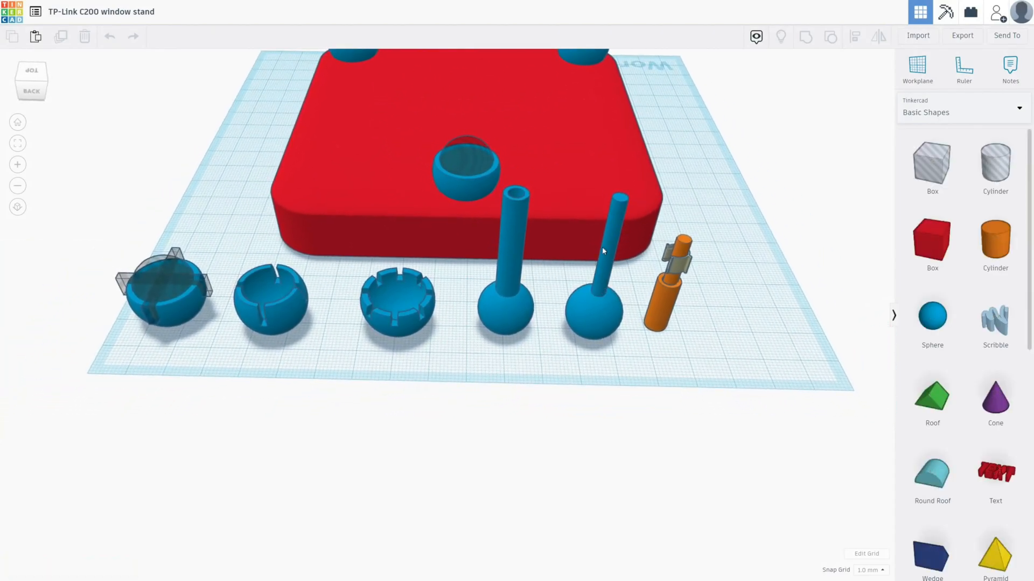
{"action": "right_click_drag", "start_coordinate": [608, 374], "coordinate": [616, 373]}
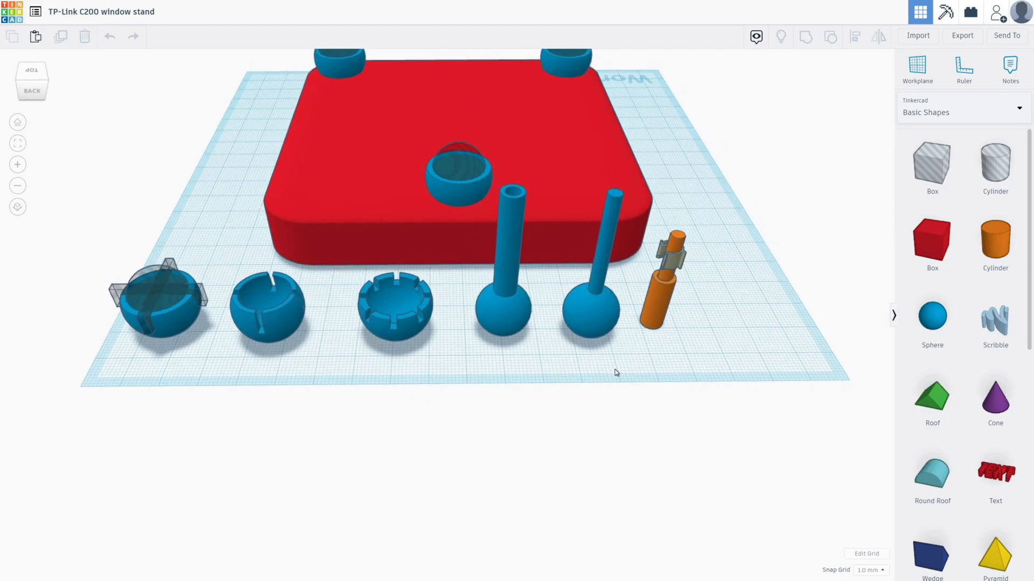
{"action": "scroll", "coordinate": [619, 389], "scroll_direction": "down", "scroll_amount": 3}
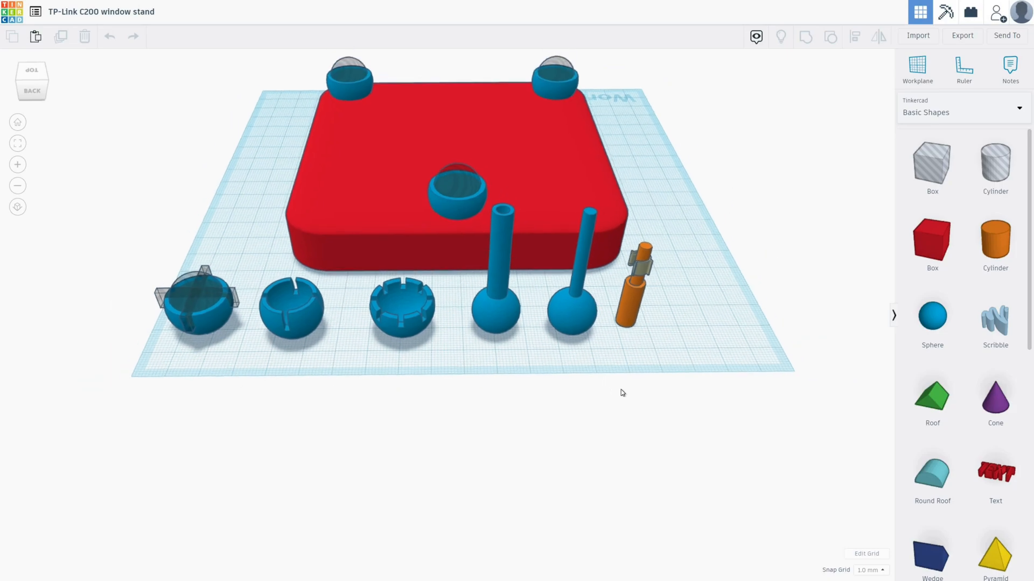
{"action": "right_click_drag", "start_coordinate": [623, 398], "coordinate": [612, 380]}
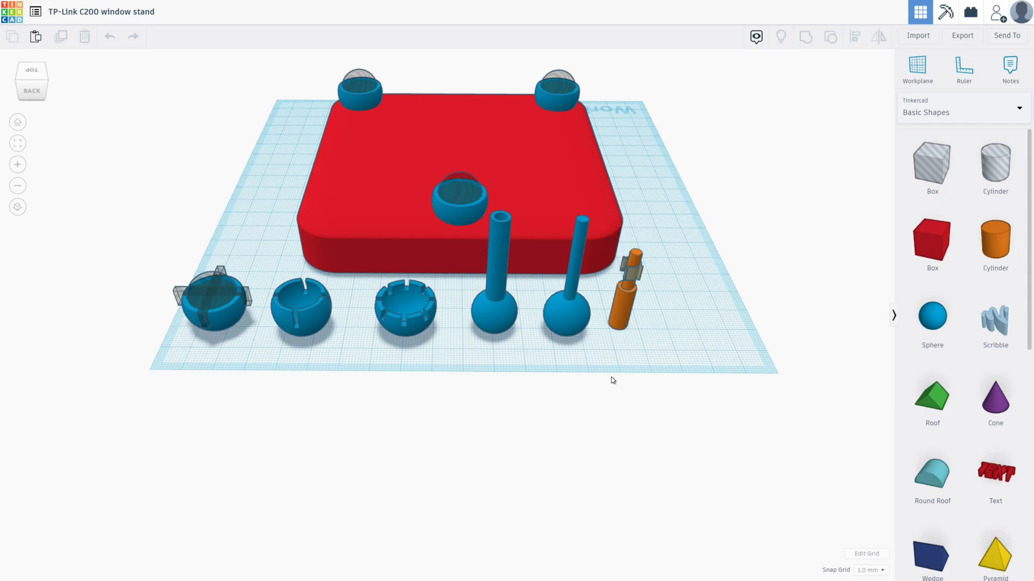
{"action": "right_click_drag", "start_coordinate": [620, 378], "coordinate": [623, 379]}
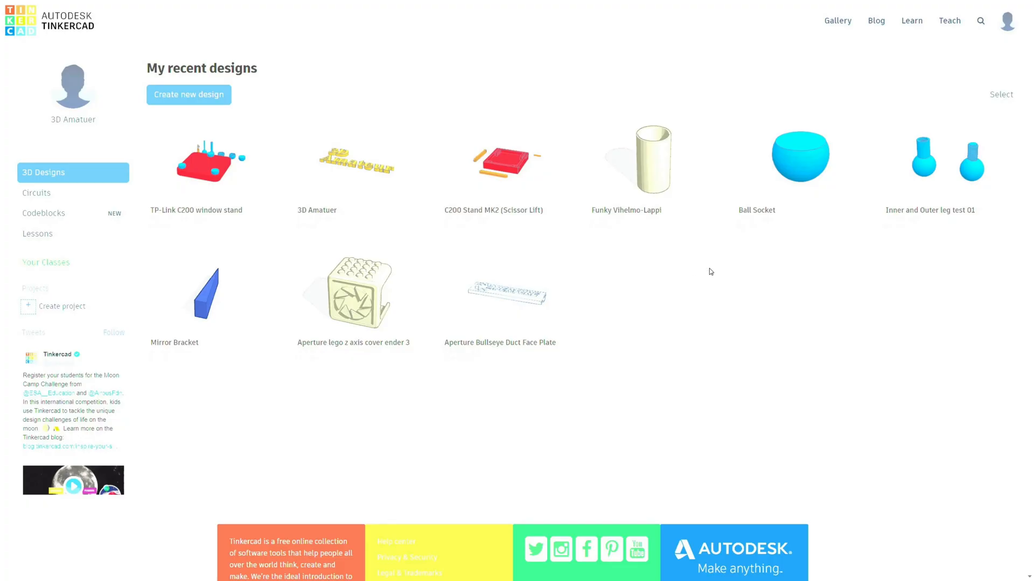
- Open the C200 Stand MK2 (Scissor Lift) design and examine the tray, arms and rods from several sides
{"action": "mouse_move", "coordinate": [470, 134]}
{"action": "left_click", "coordinate": [468, 131]}
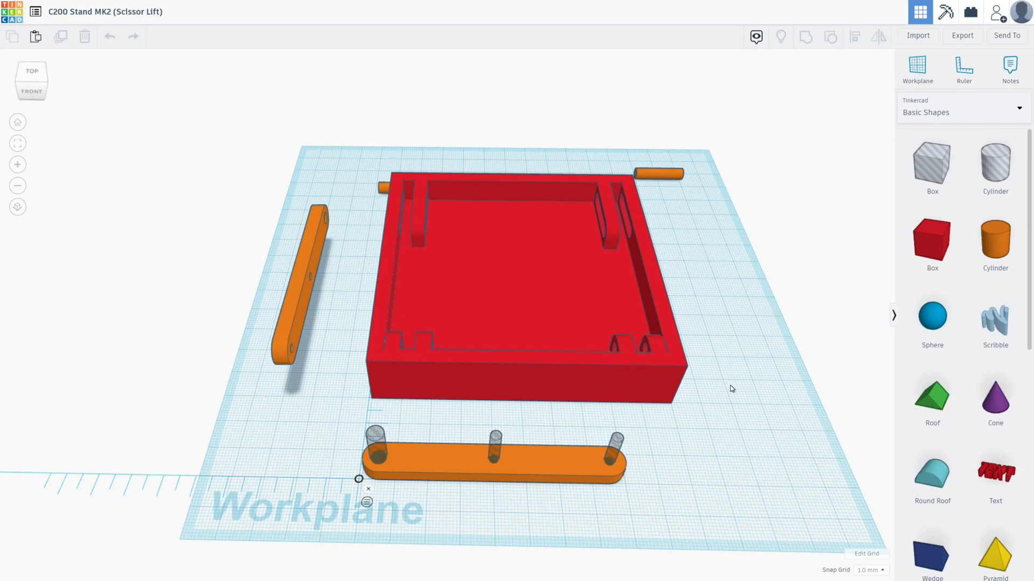
{"action": "right_click_drag", "start_coordinate": [731, 387], "coordinate": [653, 314]}
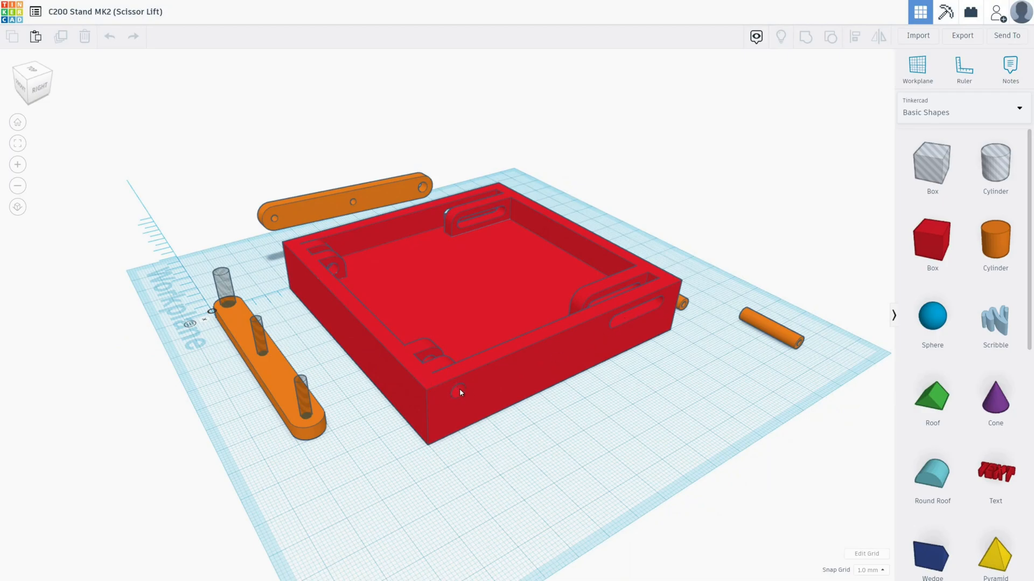
{"action": "right_click_drag", "start_coordinate": [508, 429], "coordinate": [554, 428]}
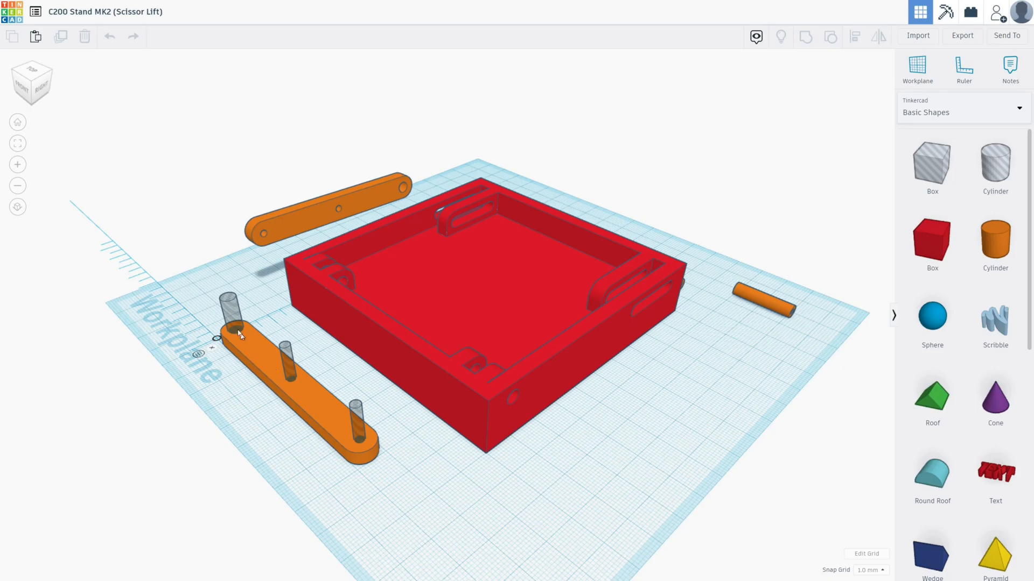
{"action": "right_click_drag", "start_coordinate": [470, 489], "coordinate": [602, 422]}
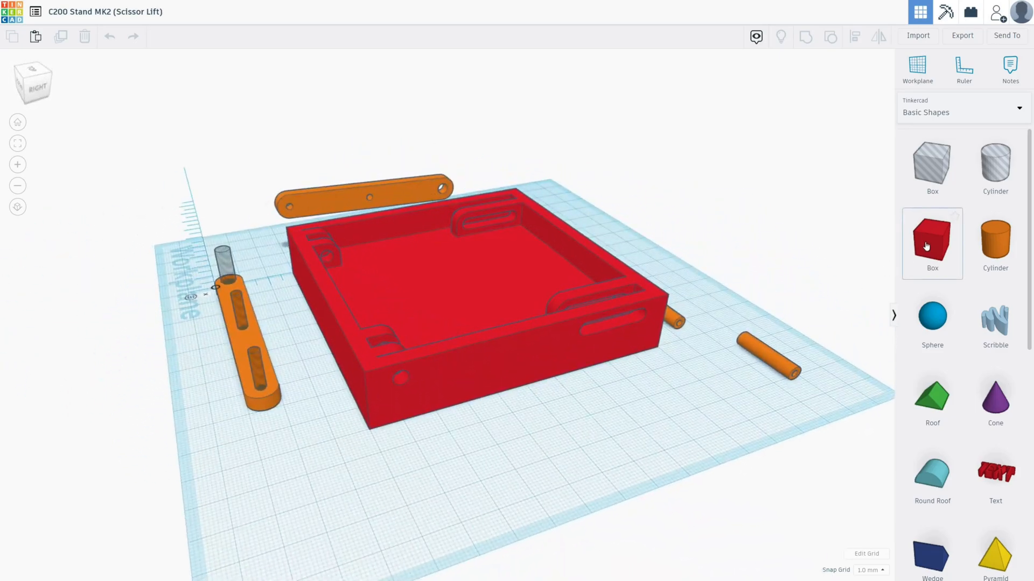
{"action": "right_click_drag", "start_coordinate": [517, 396], "coordinate": [709, 395]}
- Ungroup the red tray into its component shapes and examine the brackets and hole cylinders inside it
{"action": "left_click", "coordinate": [529, 252]}
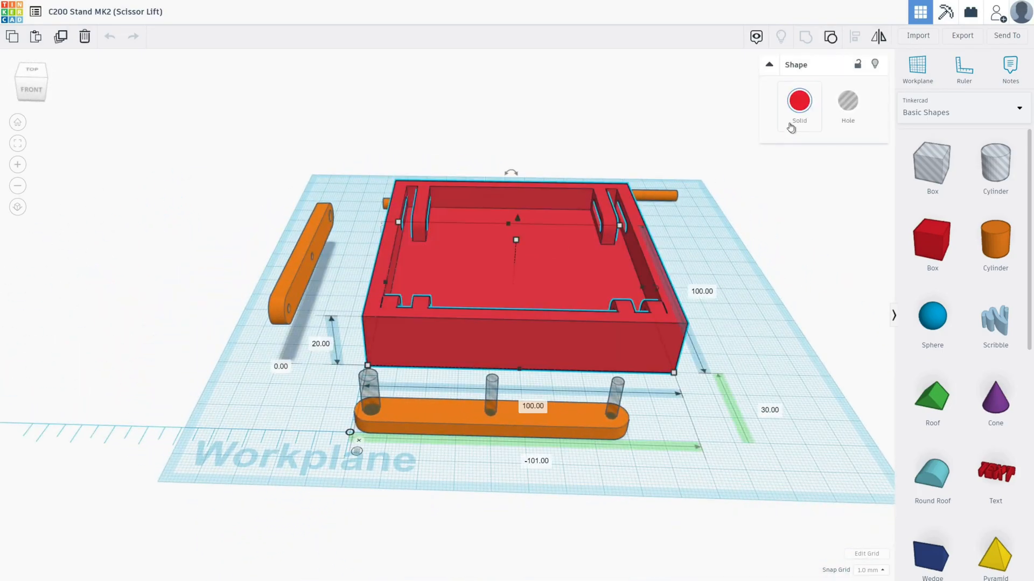
{"action": "left_click", "coordinate": [830, 41]}
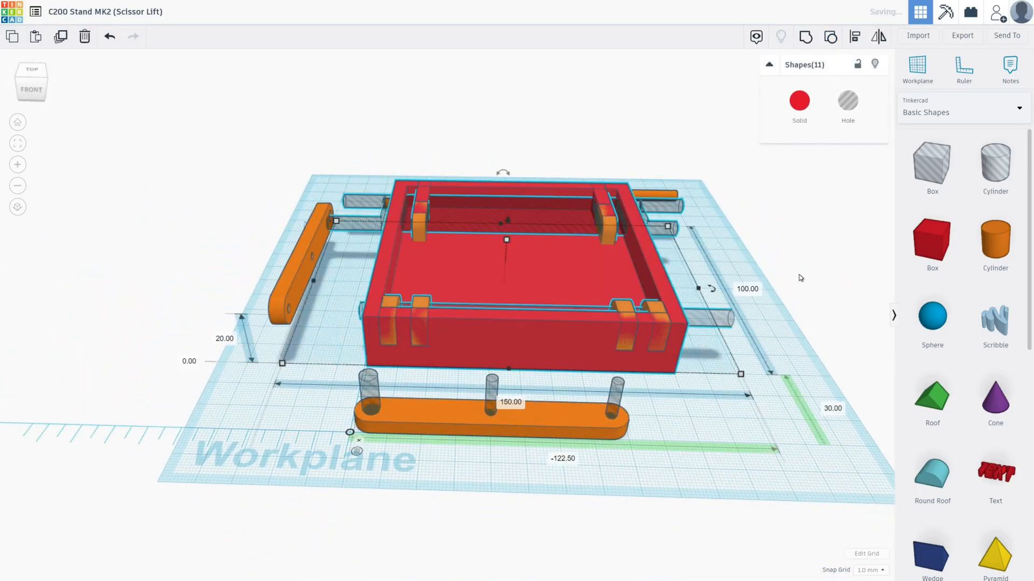
{"action": "left_click", "coordinate": [797, 277]}
{"action": "right_click_drag", "start_coordinate": [794, 277], "coordinate": [373, 436]}
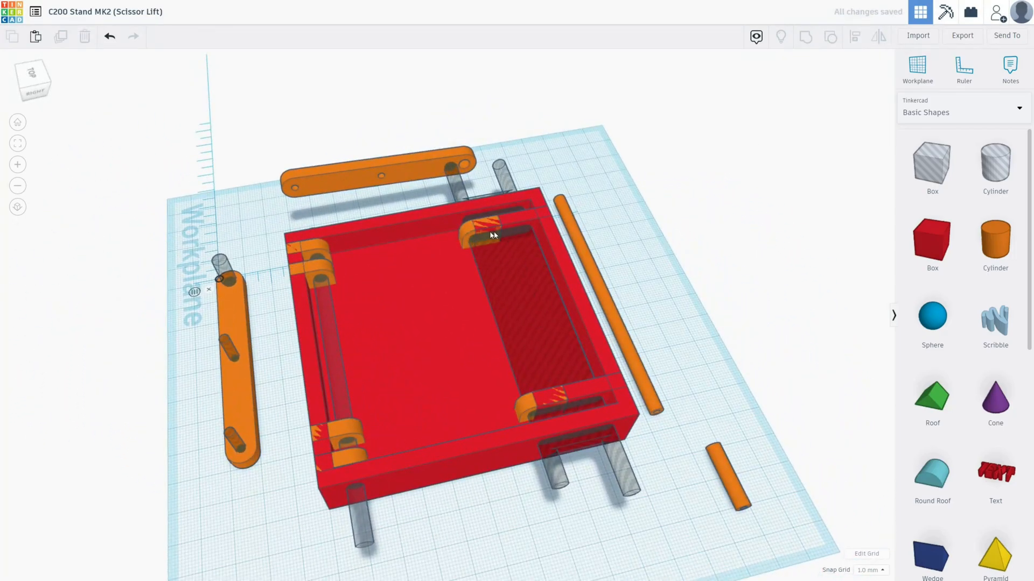
{"action": "right_click_drag", "start_coordinate": [524, 323], "coordinate": [621, 345]}
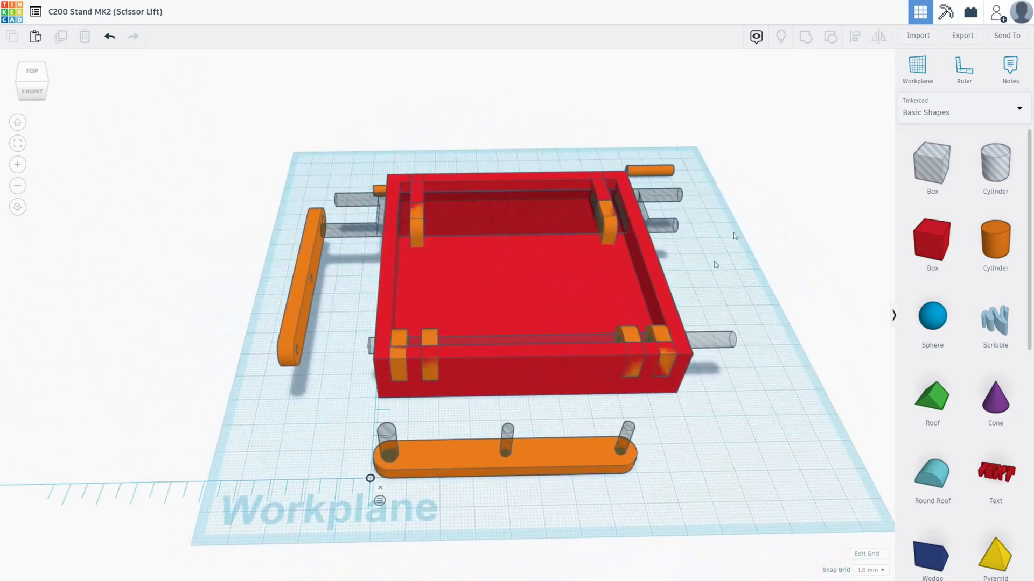
{"action": "right_click_drag", "start_coordinate": [734, 323], "coordinate": [725, 459]}
- Select all the tray's component shapes and hole cylinders and group them back into one part
{"action": "left_click_drag", "start_coordinate": [693, 427], "coordinate": [360, 186]}
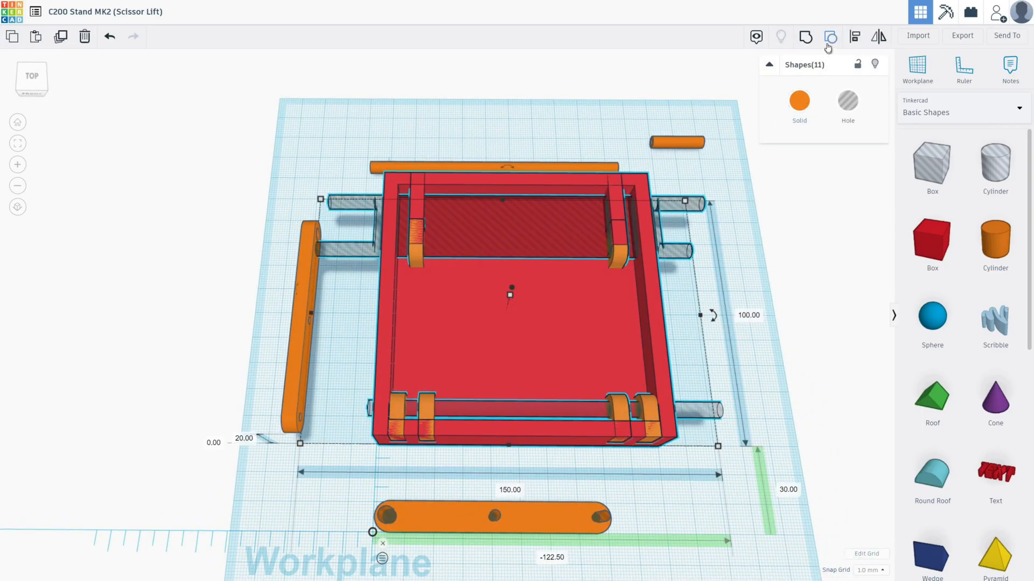
{"action": "left_click", "coordinate": [806, 37]}
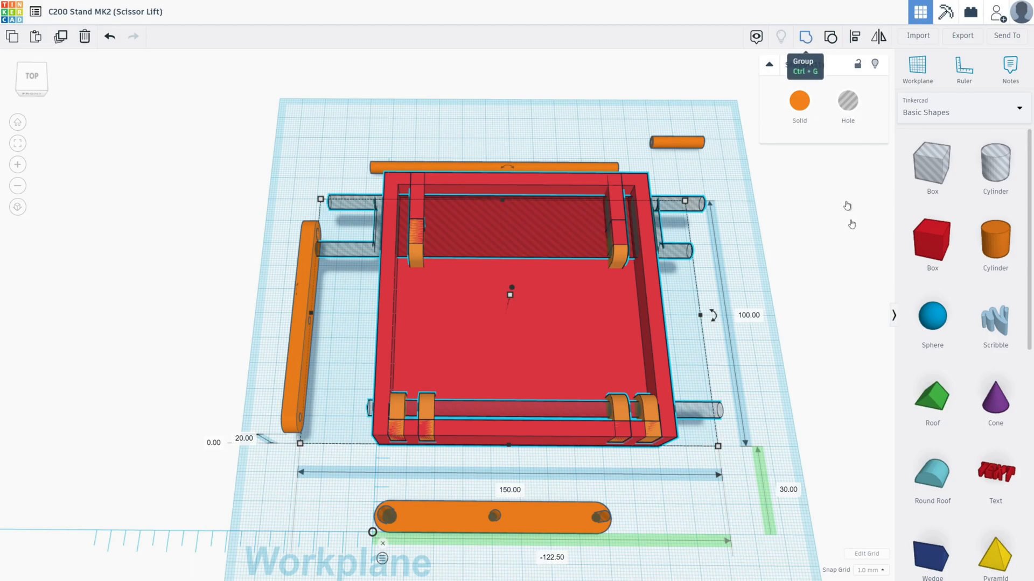
{"action": "left_click", "coordinate": [755, 352]}
- Group the flat orange arm in front of the tray with its three hole cylinders to cut the holes
{"action": "right_click_drag", "start_coordinate": [755, 351], "coordinate": [723, 283]}
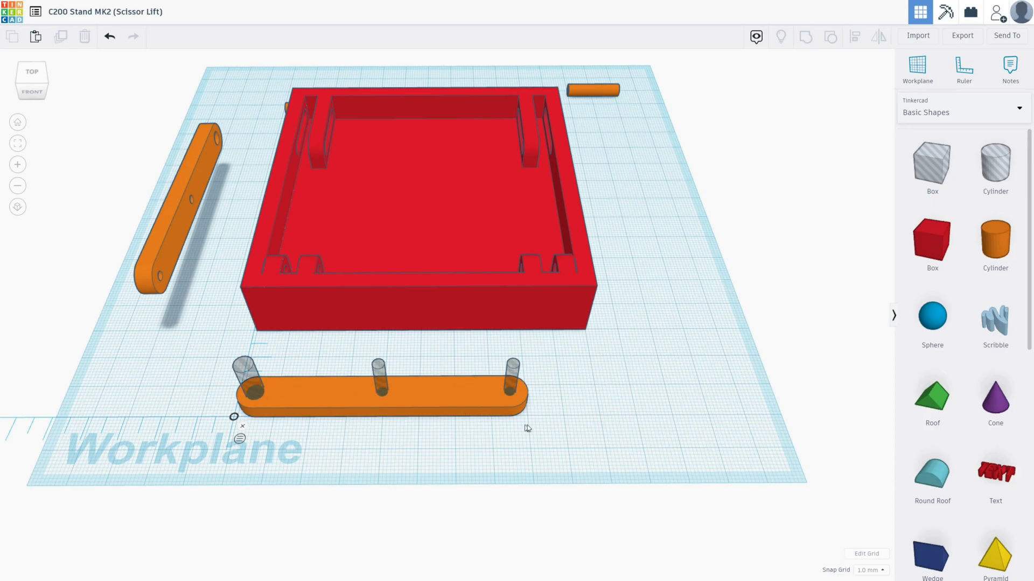
{"action": "left_click_drag", "start_coordinate": [501, 415], "coordinate": [230, 368]}
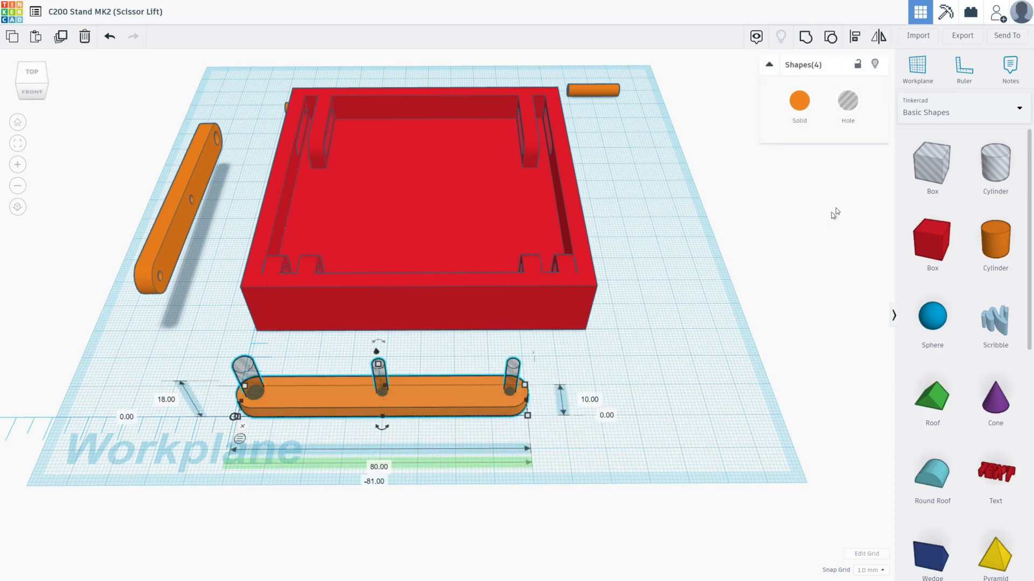
{"action": "left_click", "coordinate": [805, 36]}
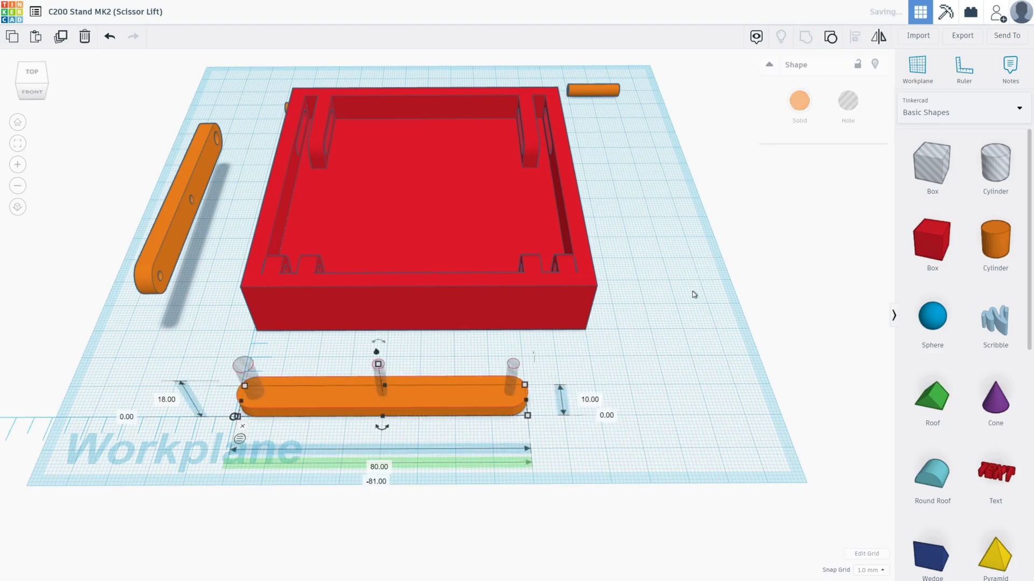
{"action": "left_click", "coordinate": [674, 322]}
- Examine the arm holes, tray slots, hinge brackets and rods from above and from all sides of the model
{"action": "right_click_drag", "start_coordinate": [558, 376], "coordinate": [525, 467]}
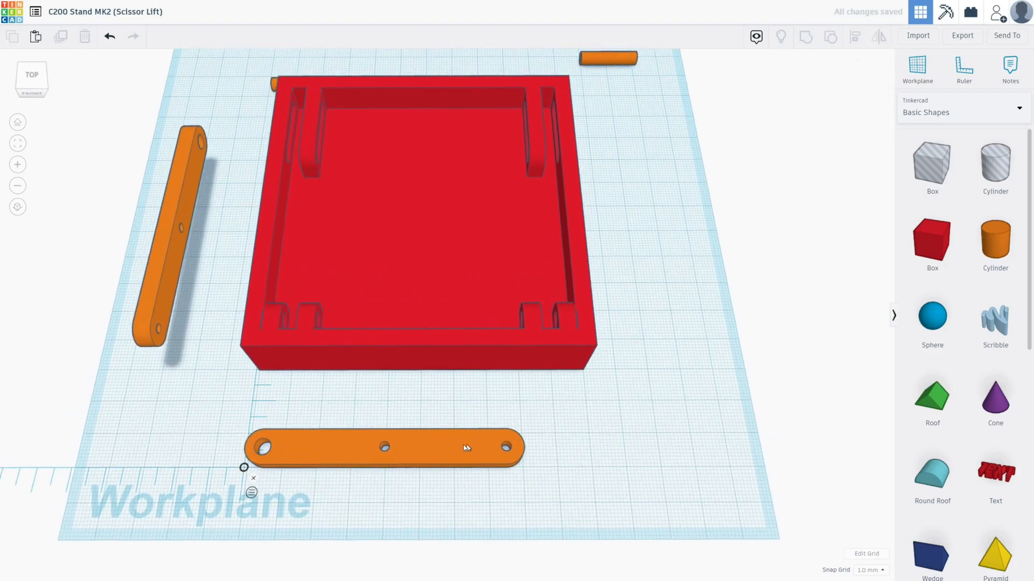
{"action": "right_click_drag", "start_coordinate": [568, 440], "coordinate": [566, 411]}
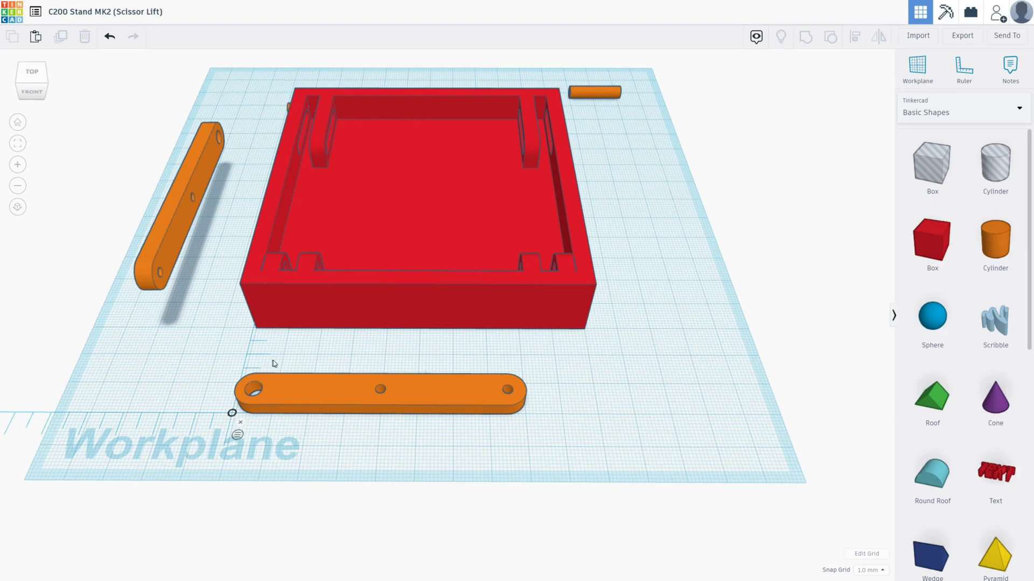
{"action": "right_click_drag", "start_coordinate": [323, 361], "coordinate": [607, 362]}
{"action": "right_click_drag", "start_coordinate": [354, 385], "coordinate": [569, 401]}
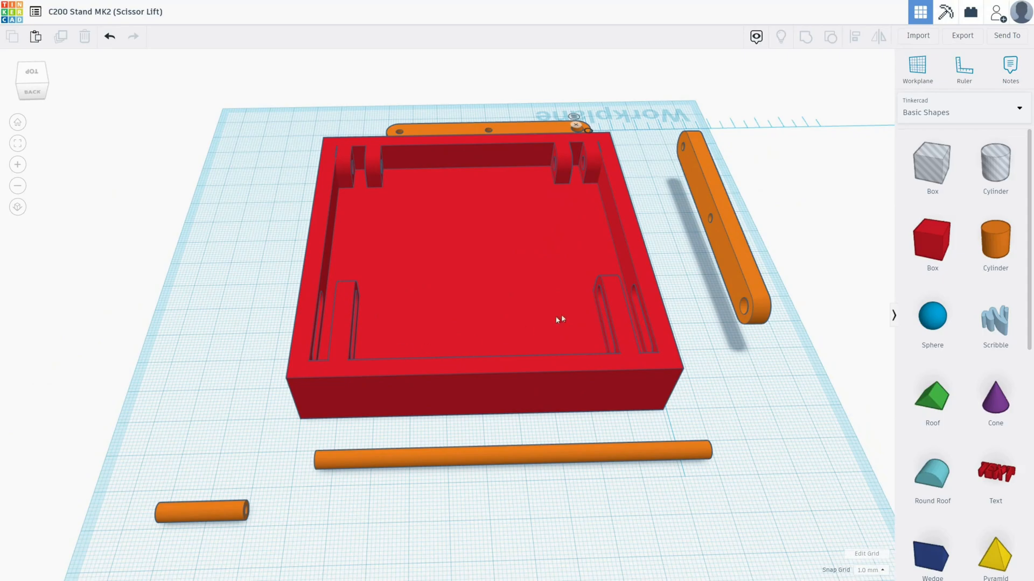
{"action": "right_click_drag", "start_coordinate": [663, 330], "coordinate": [449, 345]}
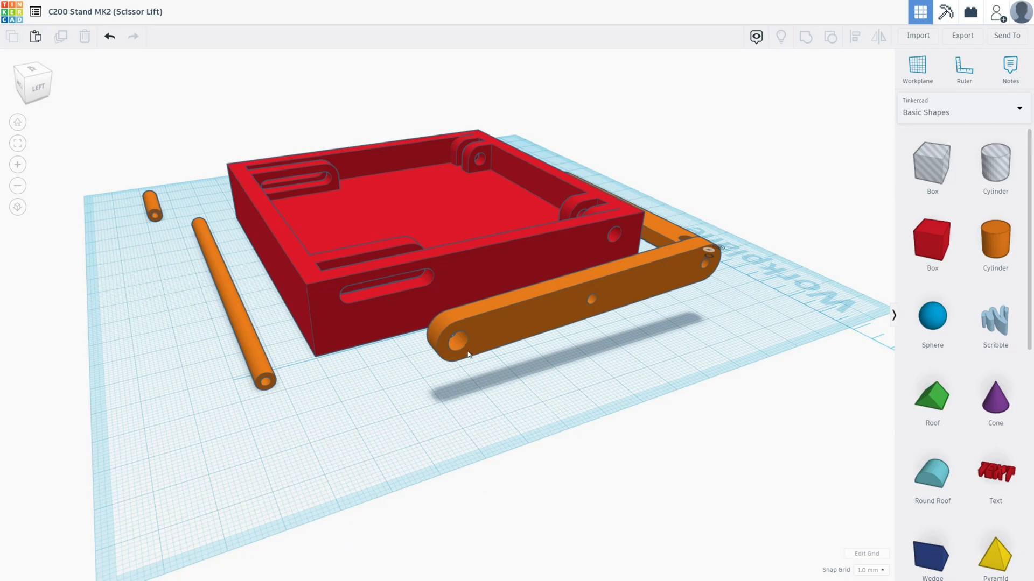
{"action": "right_click_drag", "start_coordinate": [383, 361], "coordinate": [396, 362]}
{"action": "right_click_drag", "start_coordinate": [301, 385], "coordinate": [370, 211]}
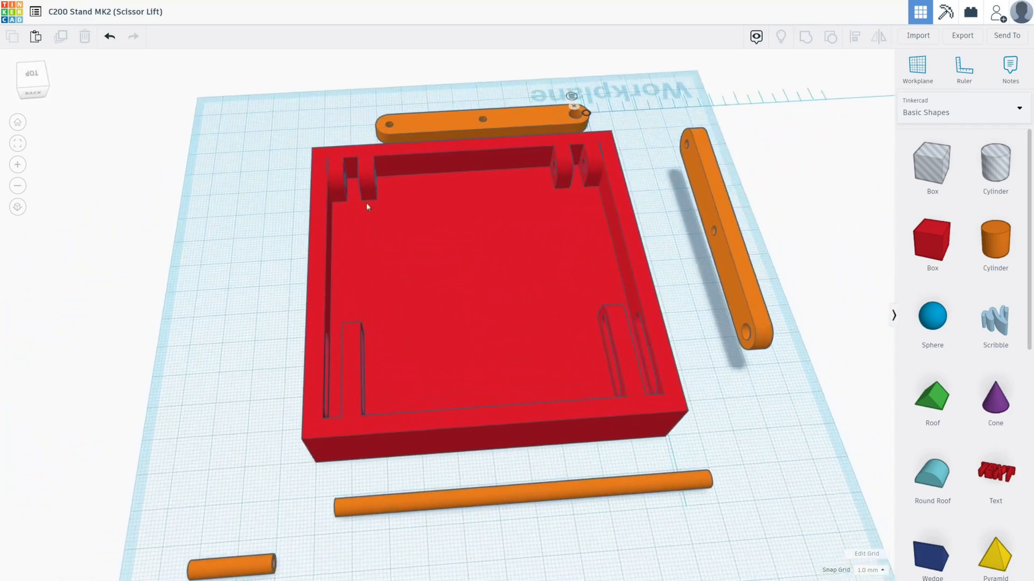
{"action": "right_click_drag", "start_coordinate": [584, 170], "coordinate": [347, 210]}
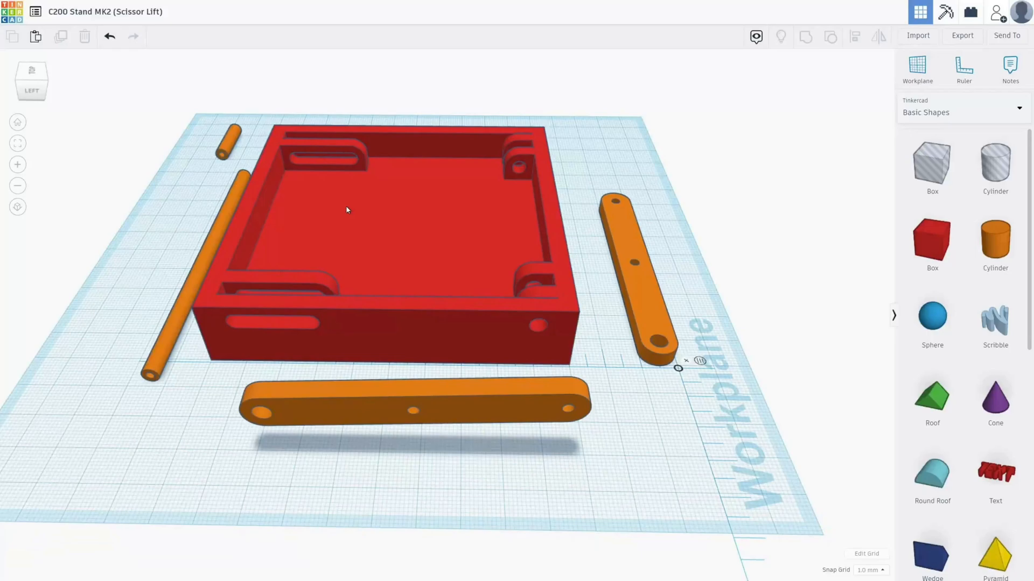
{"action": "right_click_drag", "start_coordinate": [500, 243], "coordinate": [582, 181]}
{"action": "right_click_drag", "start_coordinate": [425, 134], "coordinate": [595, 168]}
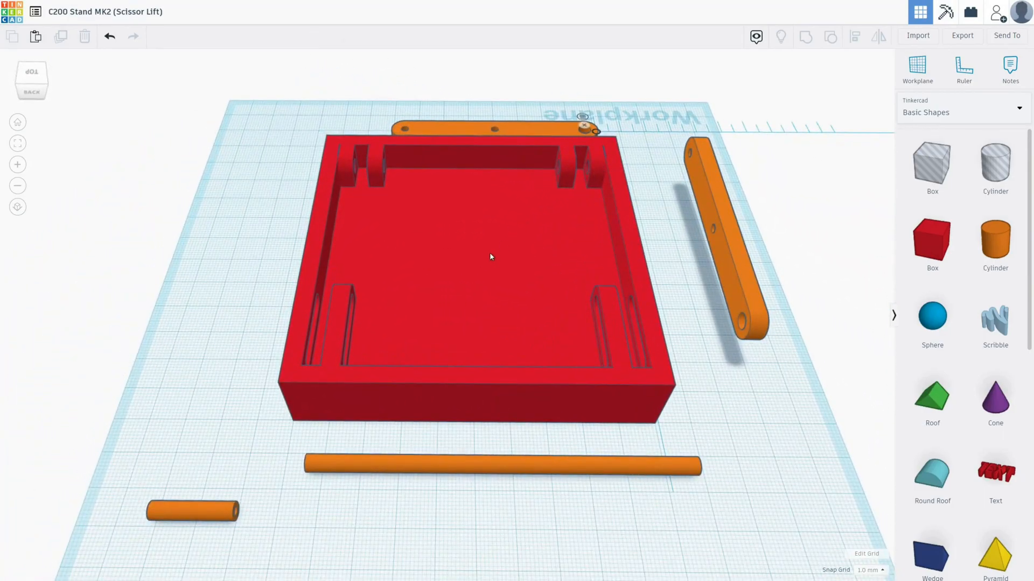
{"action": "scroll", "coordinate": [491, 257], "scroll_direction": "down", "scroll_amount": 5}
{"action": "right_click_drag", "start_coordinate": [491, 257], "coordinate": [39, 284]}
{"action": "right_click_drag", "start_coordinate": [612, 251], "coordinate": [590, 365]}
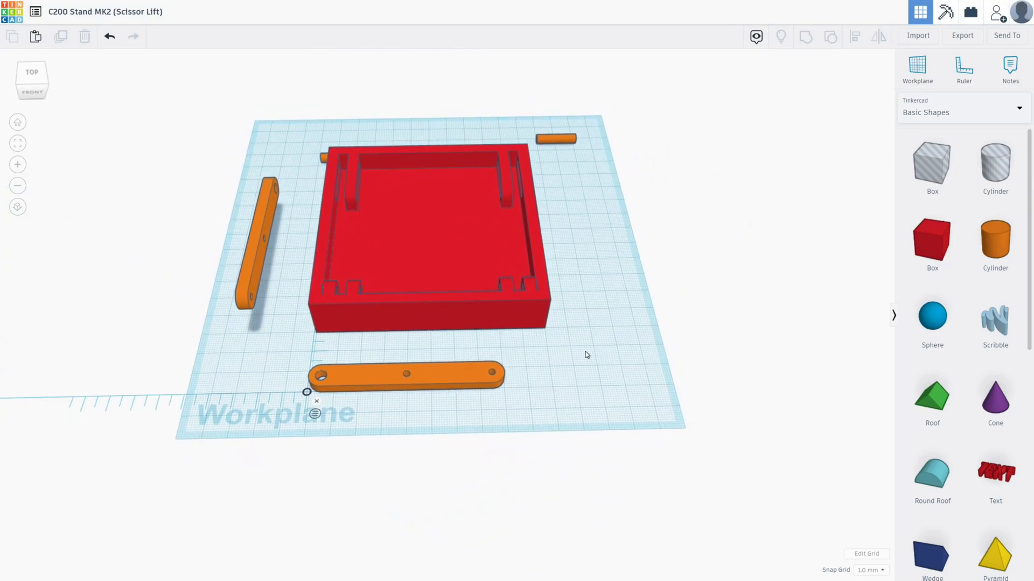
- Export only the red tray as an STL file for 3D printing and dismiss the download notice
{"action": "left_click", "coordinate": [436, 247]}
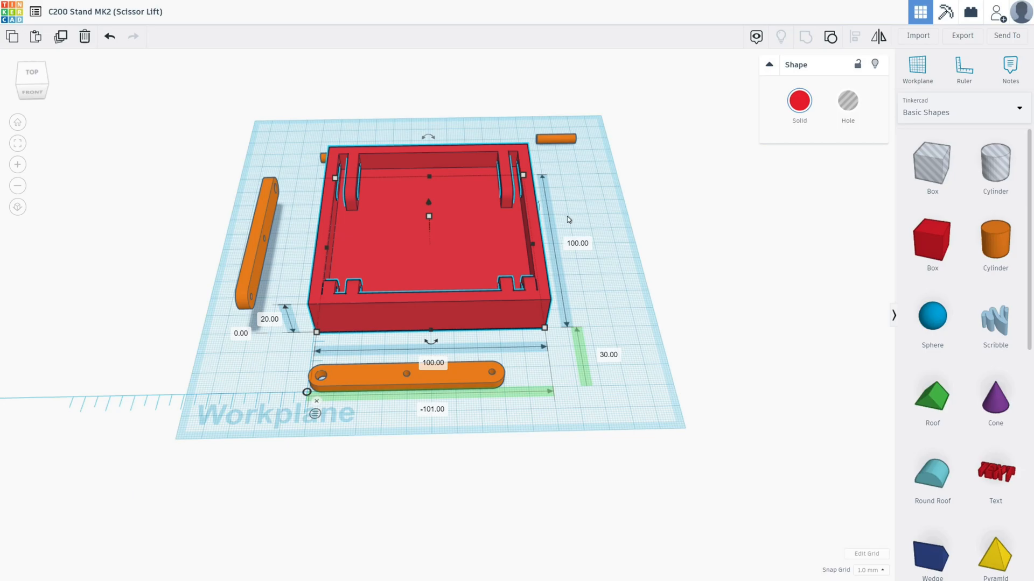
{"action": "left_click", "coordinate": [964, 38]}
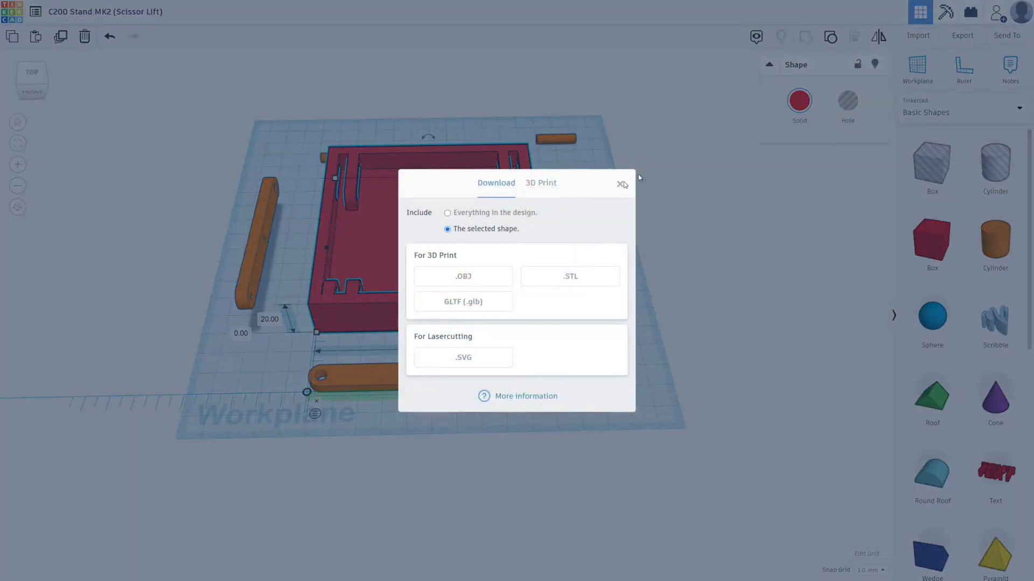
{"action": "left_click", "coordinate": [576, 278]}
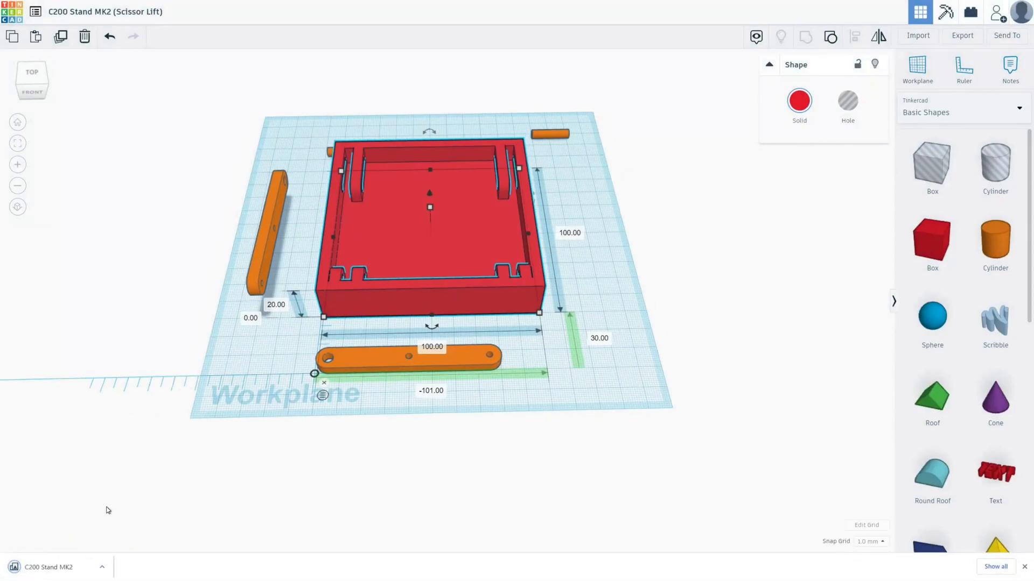
{"action": "left_click", "coordinate": [1023, 568]}
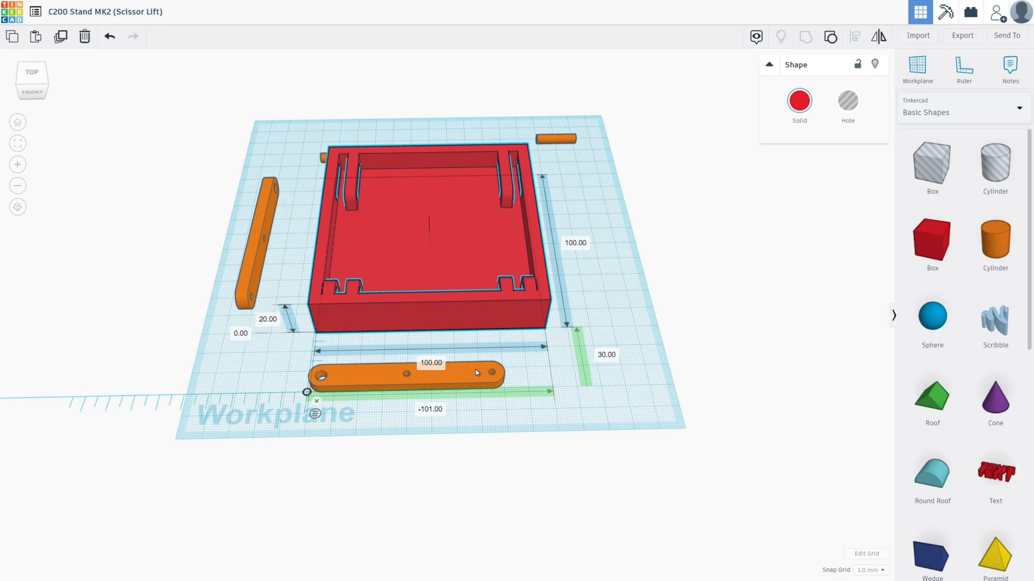
- Export only the flat orange arm in front of the tray as an STL file
{"action": "left_click", "coordinate": [476, 369]}
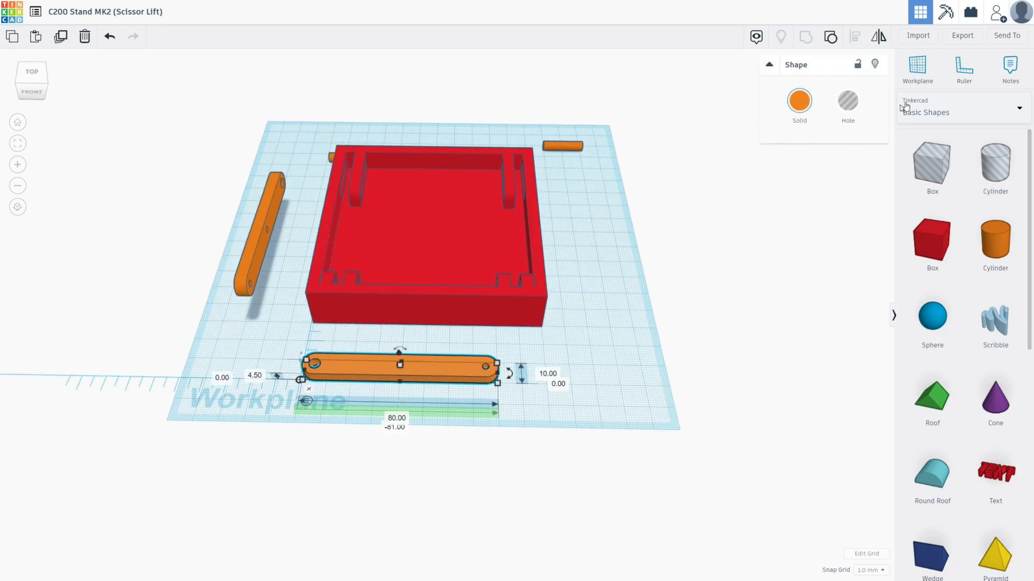
{"action": "left_click", "coordinate": [960, 36]}
{"action": "left_click", "coordinate": [572, 291]}
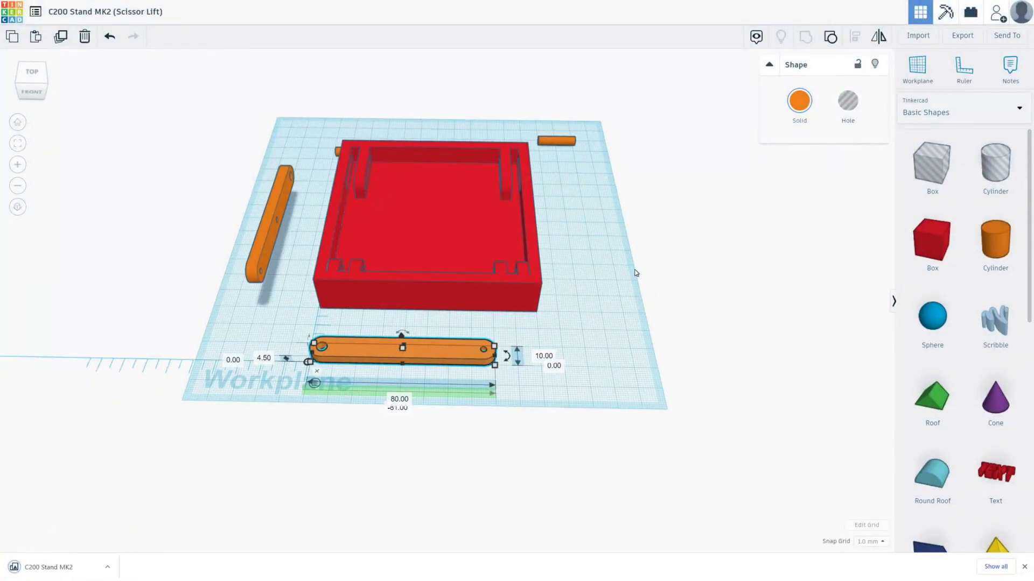
- Export only the long thin orange rod behind the tray as an STL file
{"action": "right_click_drag", "start_coordinate": [607, 270], "coordinate": [249, 224]}
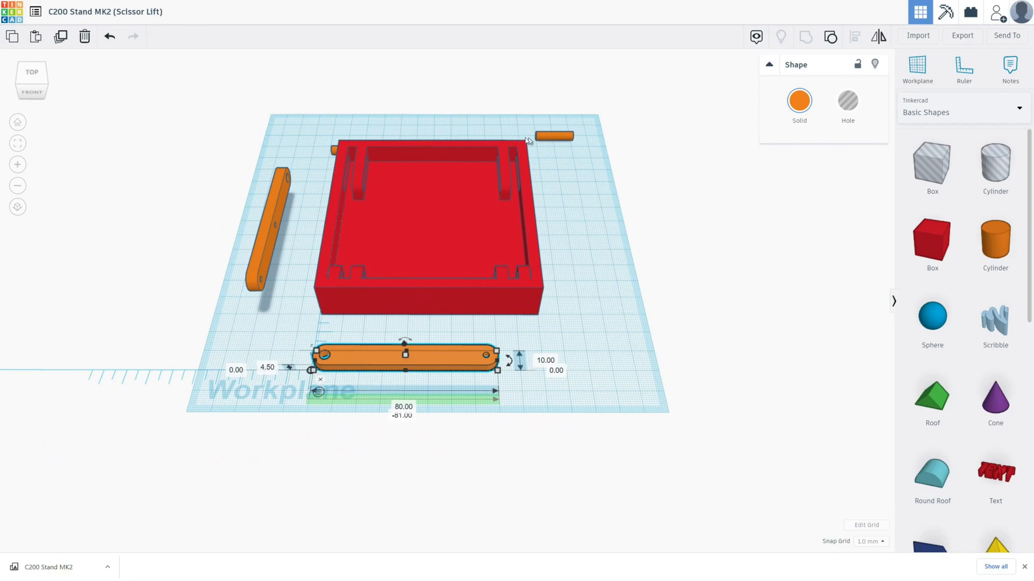
{"action": "right_click_drag", "start_coordinate": [524, 231], "coordinate": [489, 312]}
{"action": "left_click", "coordinate": [494, 359]}
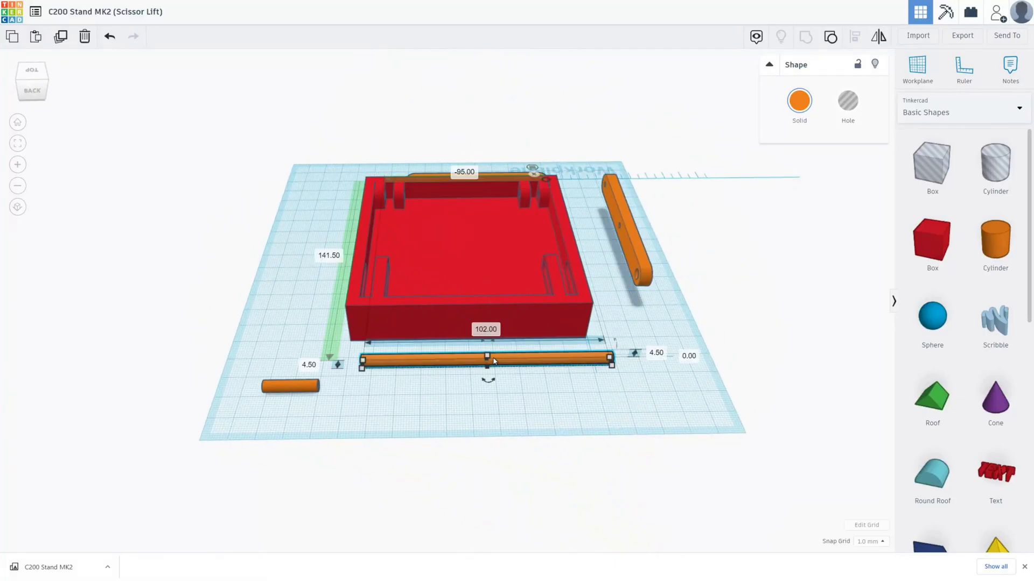
{"action": "left_click", "coordinate": [963, 36]}
{"action": "left_click", "coordinate": [563, 268]}
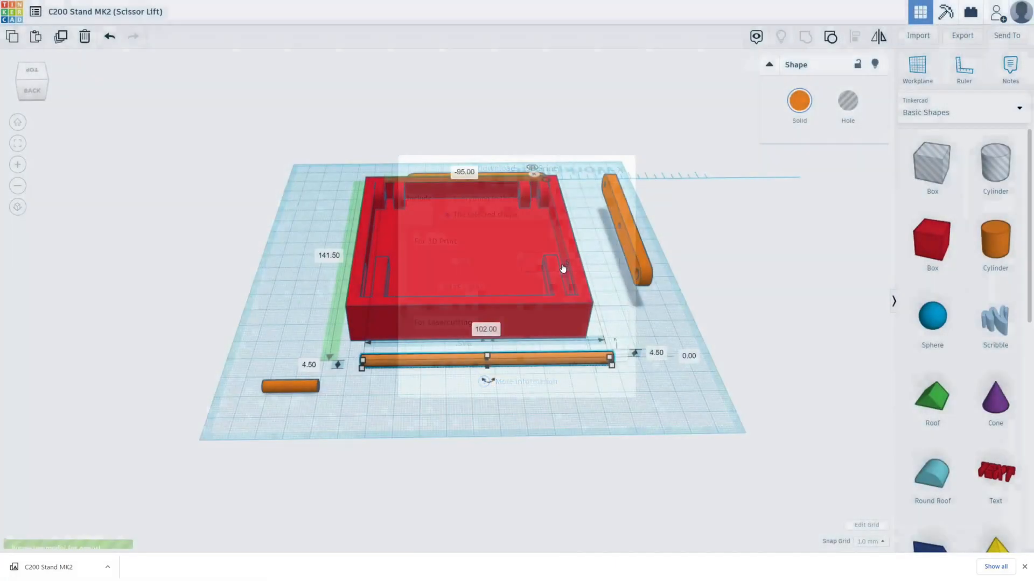
- Export only the short orange rod near the workplane's back corner as an STL file
{"action": "left_click", "coordinate": [291, 386]}
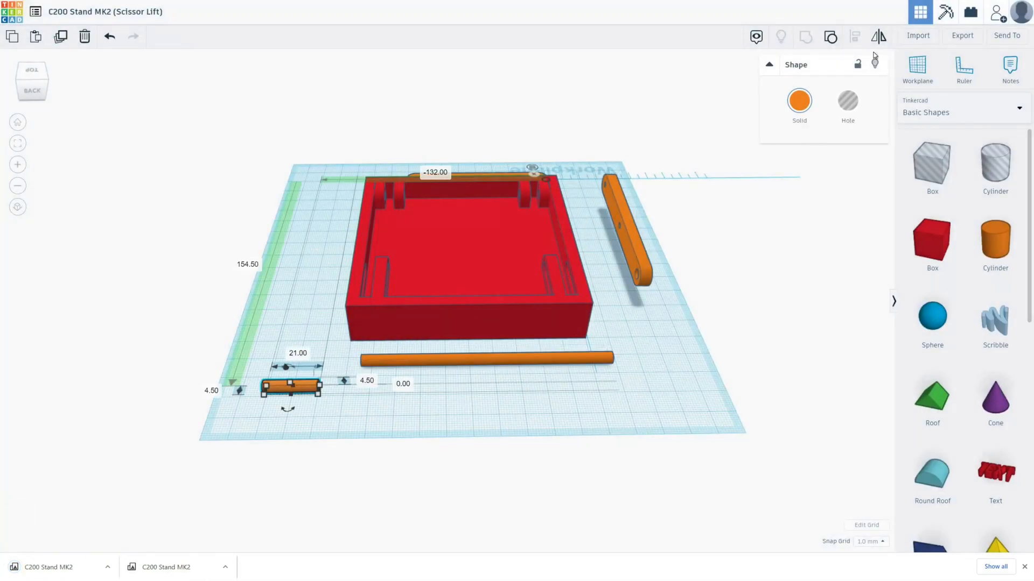
{"action": "left_click", "coordinate": [963, 36]}
{"action": "left_click", "coordinate": [571, 263]}
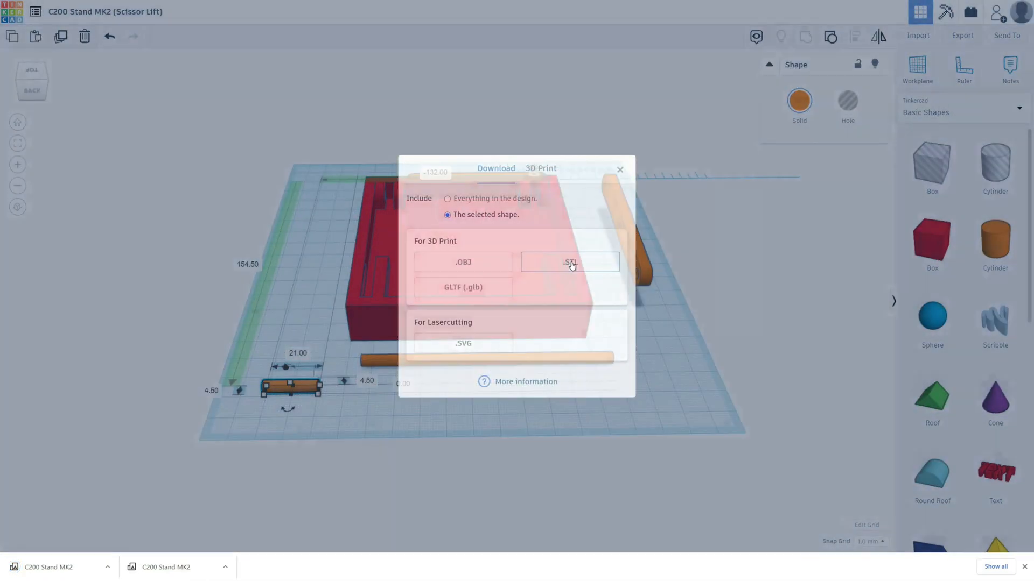
{"action": "left_click", "coordinate": [495, 418]}
{"action": "right_click_drag", "start_coordinate": [259, 245], "coordinate": [619, 278]}
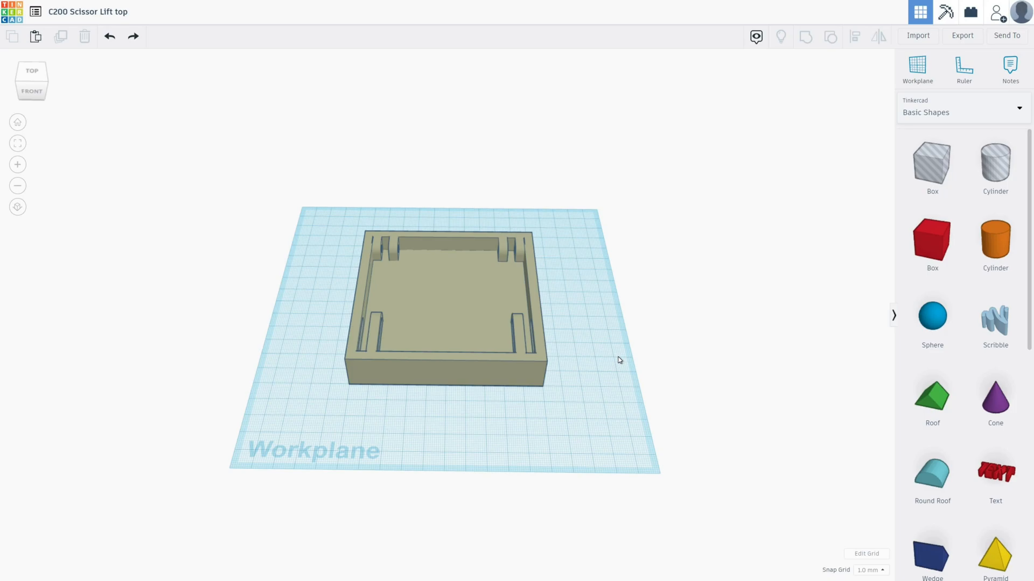
- Place a hole box beside the tray, set its height to 10 mm and stretch it to about 147 by 135 mm around the tray's base
{"action": "mouse_move", "coordinate": [625, 373]}
{"action": "right_mouse_down"}
{"action": "mouse_move", "coordinate": [599, 356]}
{"action": "mouse_move", "coordinate": [527, 349]}
{"action": "mouse_move", "coordinate": [598, 413]}
{"action": "mouse_move", "coordinate": [627, 364]}
{"action": "right_mouse_up"}
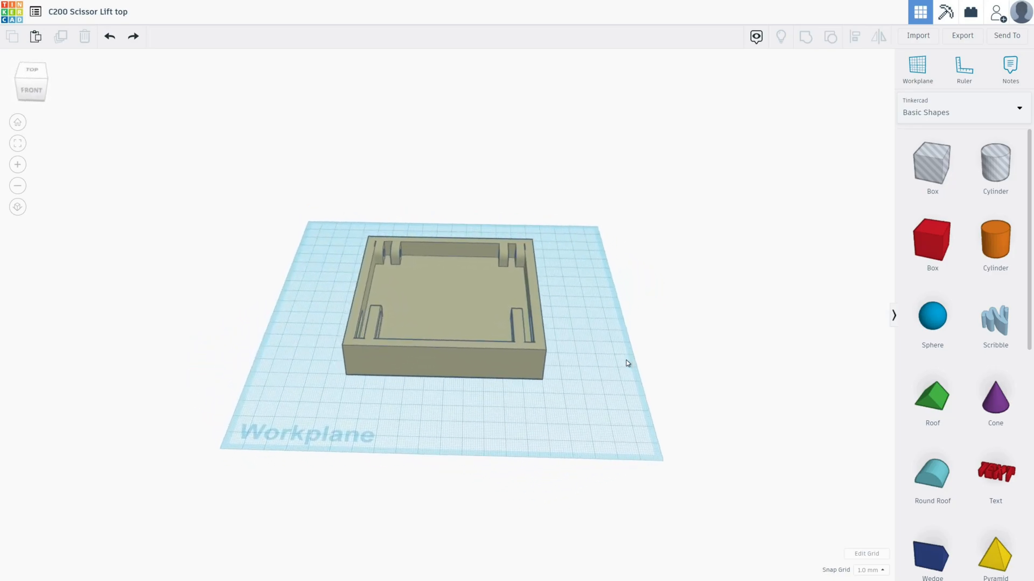
{"action": "left_click_drag", "start_coordinate": [930, 164], "coordinate": [551, 388]}
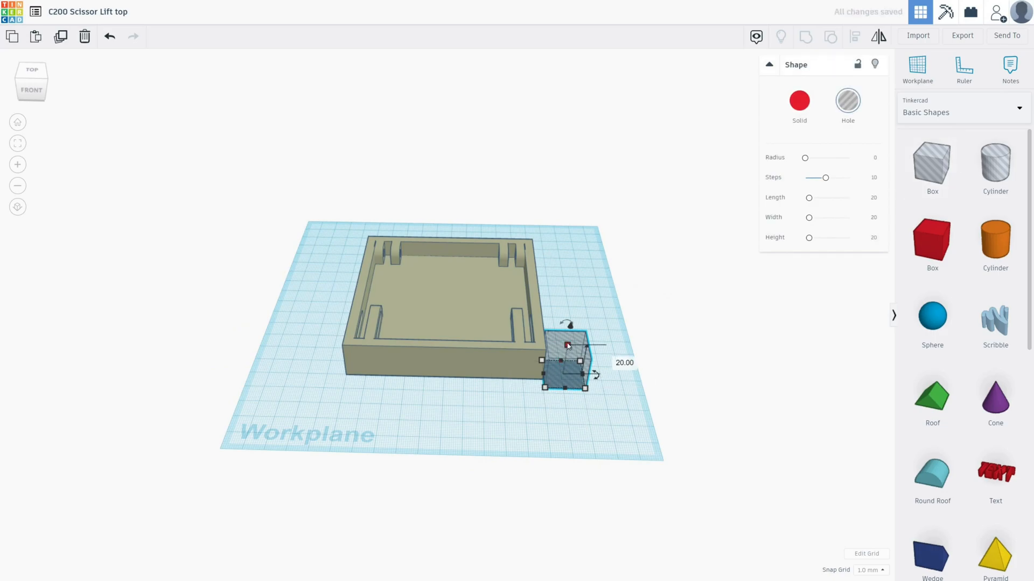
{"action": "left_click", "coordinate": [616, 360]}
{"action": "type", "text": "1"}
{"action": "type", "text": "0"}
{"action": "key", "text": "Return"}
{"action": "left_click_drag", "start_coordinate": [542, 360], "coordinate": [336, 231]}
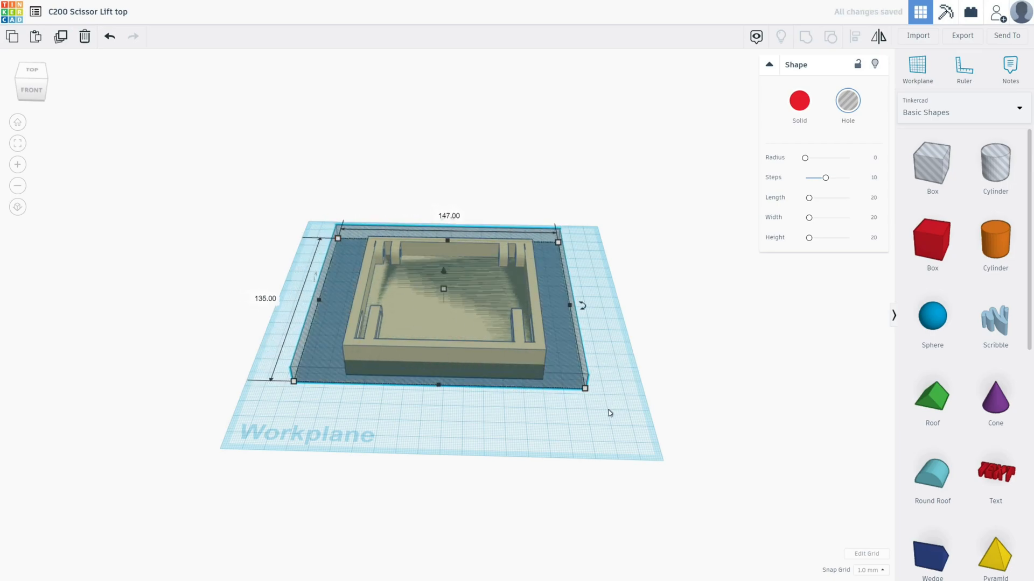
- Select the tray together with the hole box and group them to cut away the tray's floor, leaving an open frame
{"action": "left_click", "coordinate": [617, 424]}
{"action": "left_click_drag", "start_coordinate": [617, 426], "coordinate": [300, 210]}
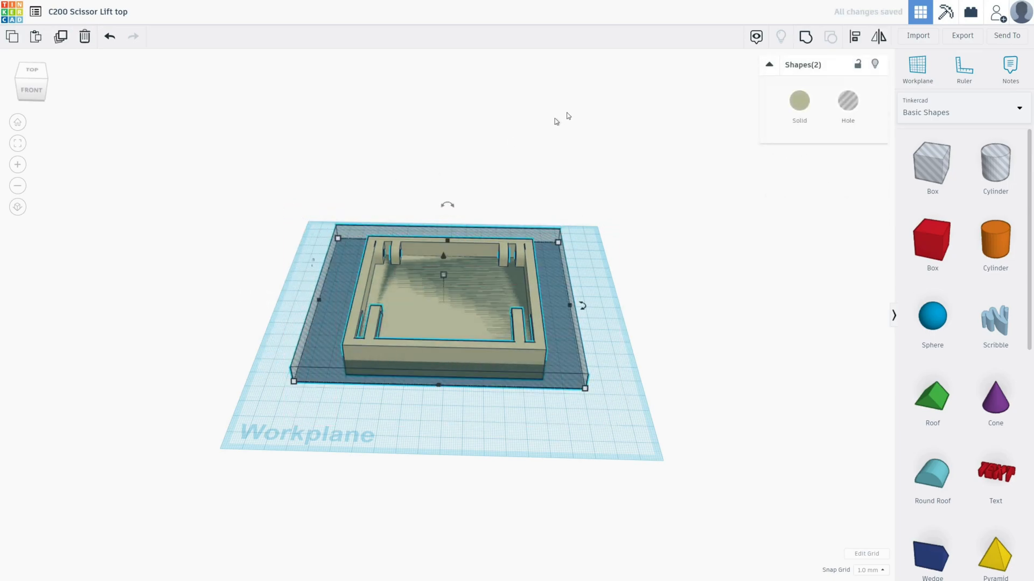
{"action": "left_click", "coordinate": [805, 38]}
{"action": "left_click", "coordinate": [586, 275]}
{"action": "right_click_drag", "start_coordinate": [586, 274], "coordinate": [605, 321]}
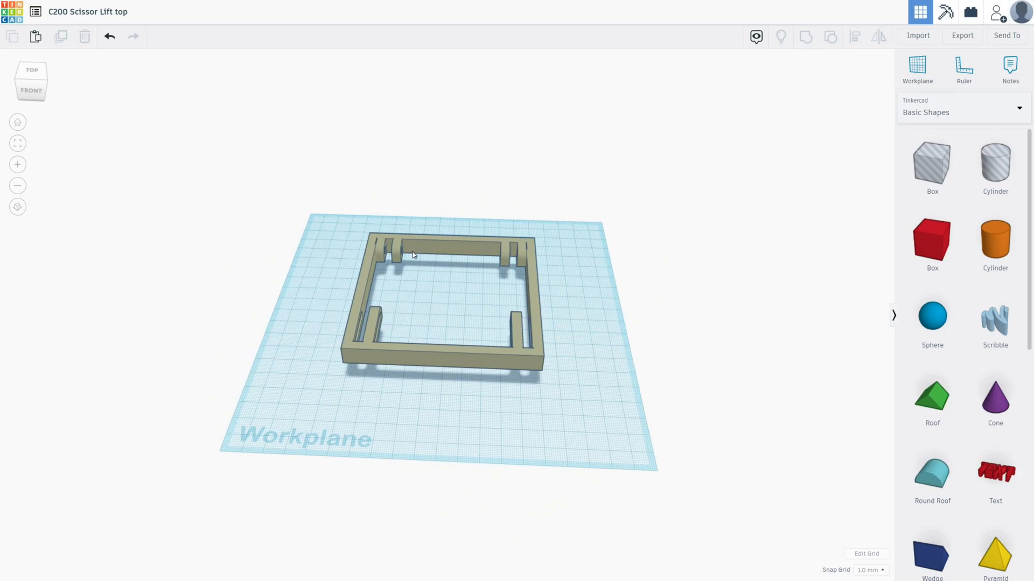
{"action": "right_click_drag", "start_coordinate": [602, 418], "coordinate": [567, 354]}
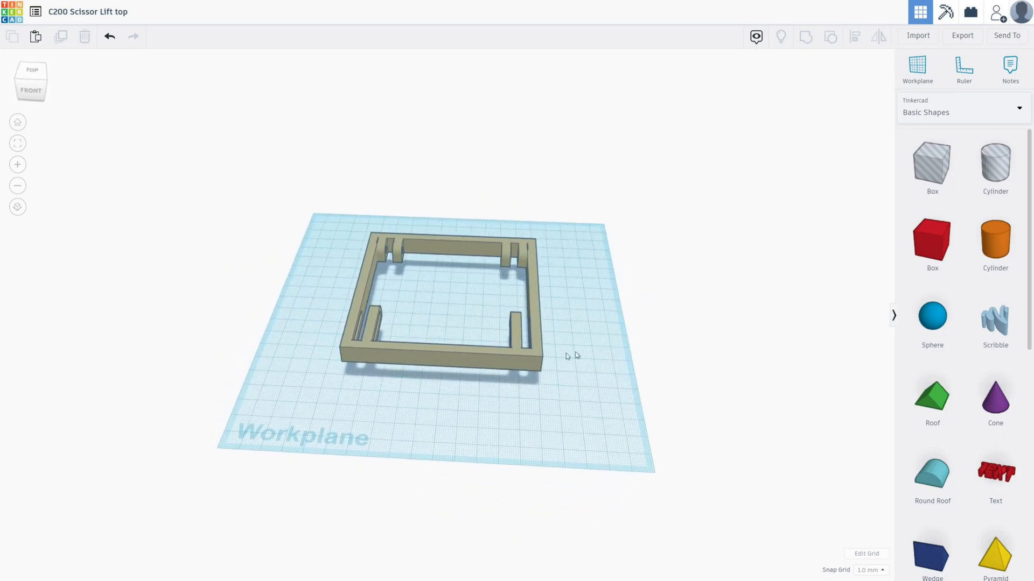
- Build a flat square plate from a solid red box in the frame's place on the workplane
{"action": "left_click", "coordinate": [438, 363]}
{"action": "key", "text": "Delete"}
{"action": "left_click_drag", "start_coordinate": [932, 240], "coordinate": [447, 301]}
{"action": "right_click_drag", "start_coordinate": [571, 399], "coordinate": [635, 409]}
- Add a 64-sided solid cylinder laid on its side, 5 mm thick and 20 mm long, as a hinge barrel on the plate's back edge
{"action": "left_click_drag", "start_coordinate": [996, 239], "coordinate": [515, 429]}
{"action": "left_click_drag", "start_coordinate": [545, 350], "coordinate": [657, 441]}
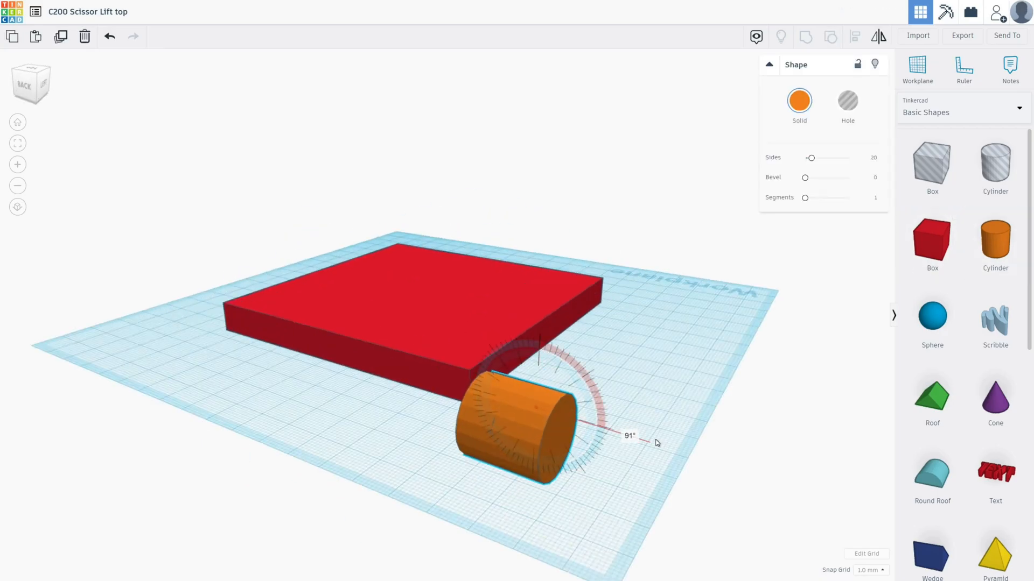
{"action": "left_click_drag", "start_coordinate": [565, 474], "coordinate": [471, 450]}
{"action": "left_click_drag", "start_coordinate": [390, 457], "coordinate": [331, 388]}
{"action": "right_click_drag", "start_coordinate": [470, 451], "coordinate": [538, 420]}
{"action": "left_click_drag", "start_coordinate": [330, 376], "coordinate": [330, 347]}
{"action": "left_click", "coordinate": [484, 485]}
{"action": "right_click_drag", "start_coordinate": [458, 398], "coordinate": [608, 409]}
- Duplicate the hinge cylinder and place the barrels at opposite ends of the plate's back edge
{"action": "left_click", "coordinate": [647, 376]}
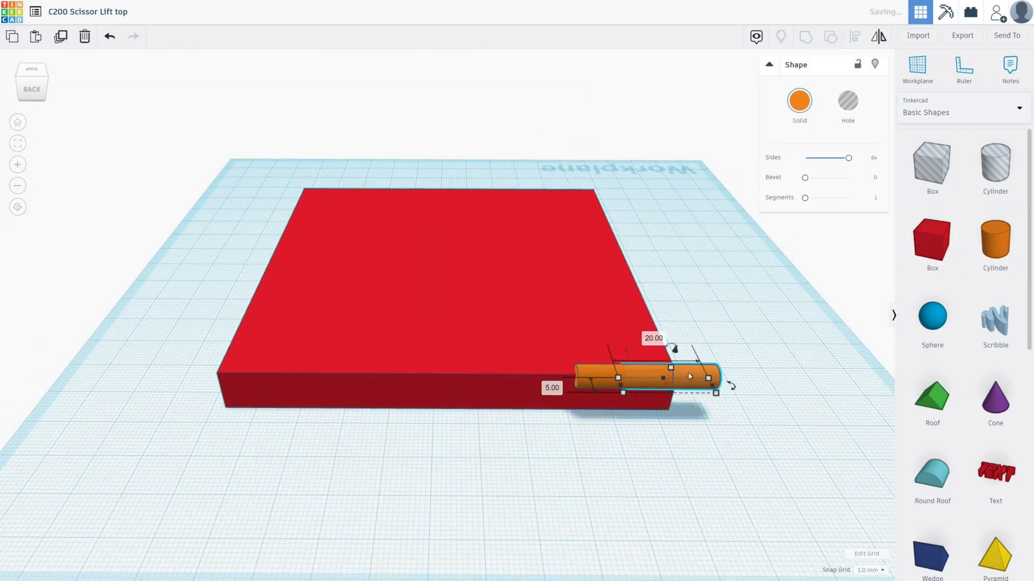
{"action": "key", "text": "ctrl+d"}
{"action": "left_click_drag", "start_coordinate": [646, 376], "coordinate": [577, 370]}
{"action": "right_click_drag", "start_coordinate": [577, 431], "coordinate": [485, 463]}
- Add a hole cylinder, lay it parallel to the plate's back edge and slim it to 2 mm for the hinge pin
{"action": "left_click_drag", "start_coordinate": [996, 163], "coordinate": [249, 420]}
{"action": "right_click_drag", "start_coordinate": [360, 463], "coordinate": [409, 420]}
{"action": "left_click_drag", "start_coordinate": [301, 425], "coordinate": [350, 395]}
{"action": "right_click_drag", "start_coordinate": [349, 396], "coordinate": [431, 431]}
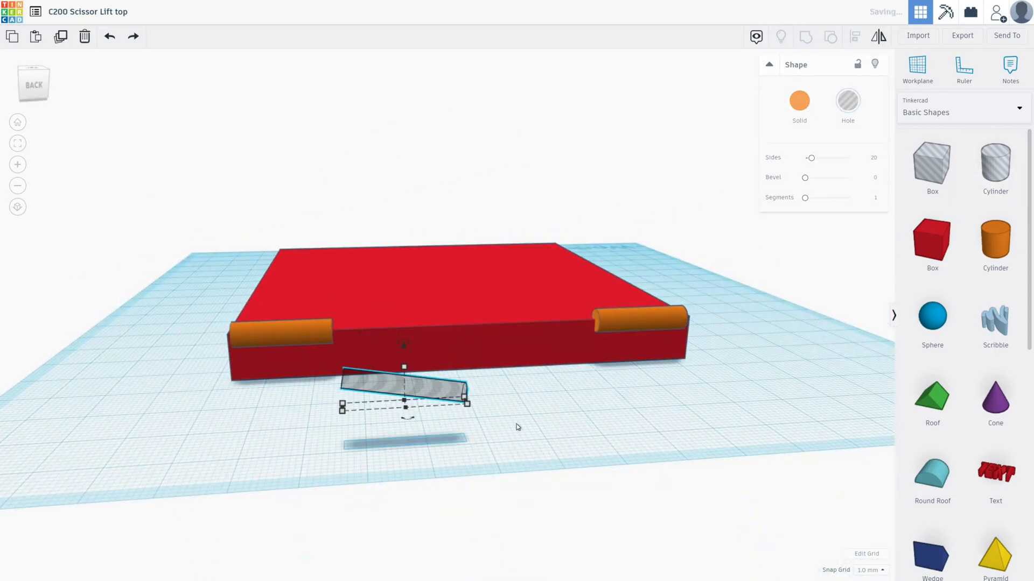
{"action": "left_click_drag", "start_coordinate": [380, 395], "coordinate": [570, 357]}
{"action": "right_click_drag", "start_coordinate": [570, 357], "coordinate": [424, 363]}
{"action": "key", "text": "ctrl+d"}
{"action": "left_click_drag", "start_coordinate": [425, 377], "coordinate": [592, 420]}
{"action": "right_click_drag", "start_coordinate": [592, 420], "coordinate": [517, 449]}
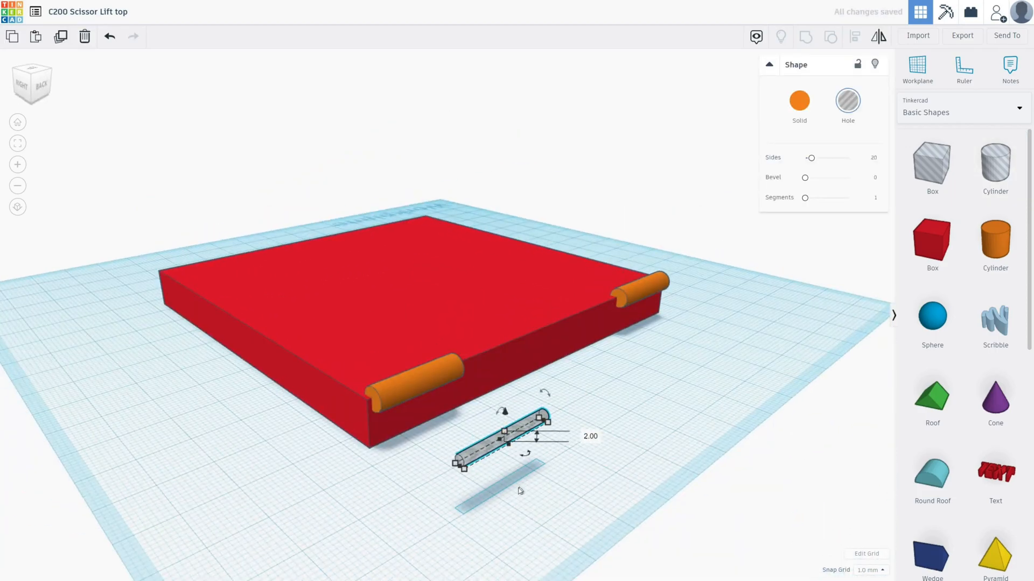
- Position the 2 mm hole cylinder through the hinge barrels along the plate's back edge
{"action": "left_click_drag", "start_coordinate": [503, 439], "coordinate": [419, 391]}
{"action": "right_click_drag", "start_coordinate": [420, 390], "coordinate": [646, 344]}
{"action": "left_click", "coordinate": [765, 377]}
{"action": "right_click_drag", "start_coordinate": [765, 376], "coordinate": [647, 365]}
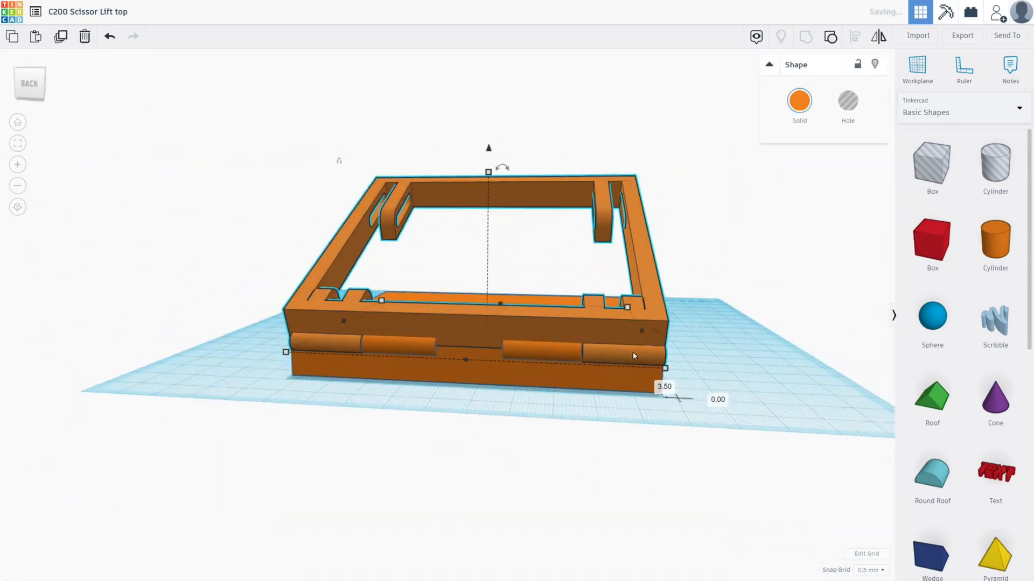
- Examine the blocks beneath the frame's brackets and the hexagonal hole around the round hole at the plate's corner
{"action": "key", "text": "alt+Tab"}
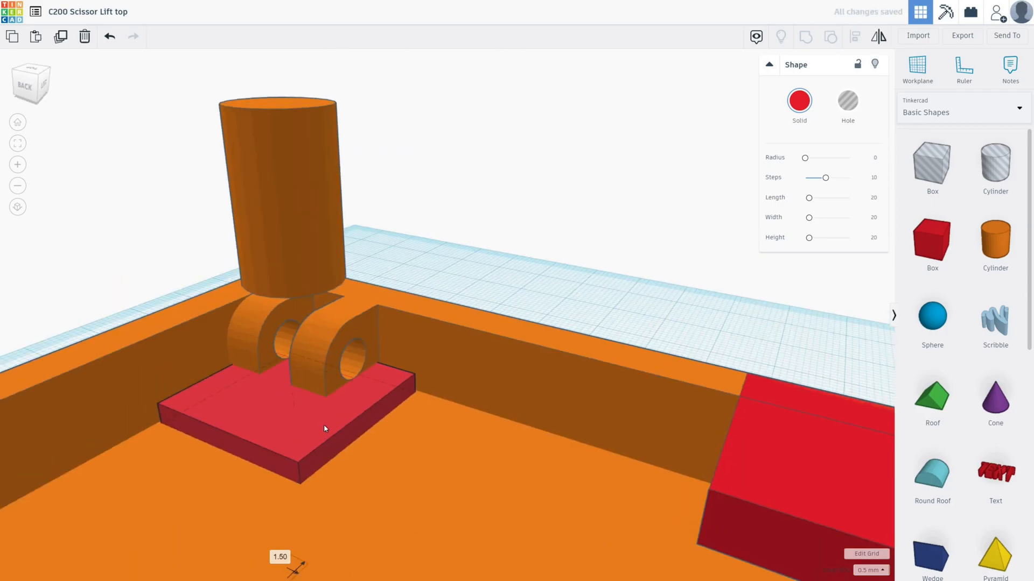
{"action": "left_click_drag", "start_coordinate": [324, 424], "coordinate": [261, 417]}
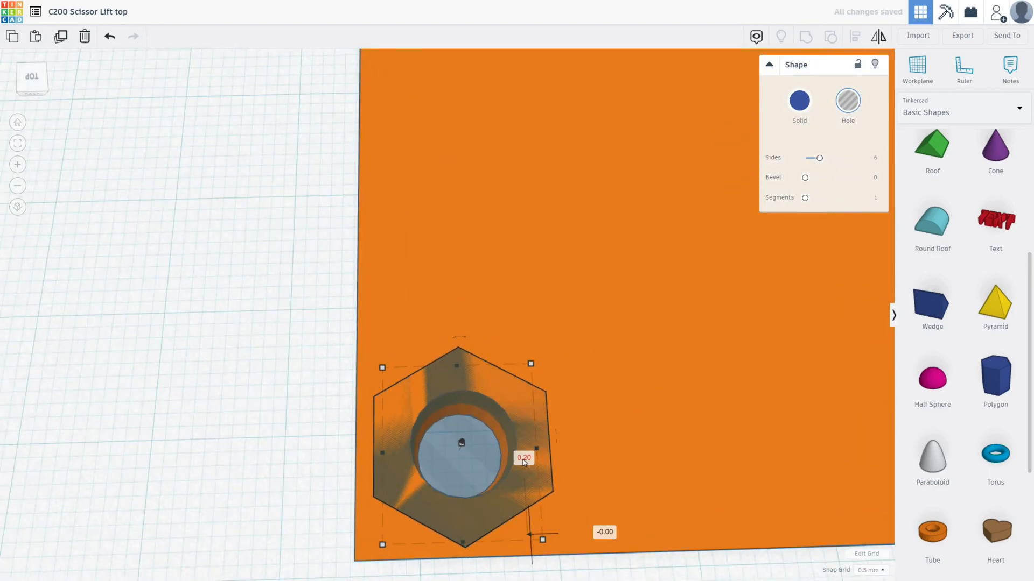
{"action": "left_click", "coordinate": [544, 433]}
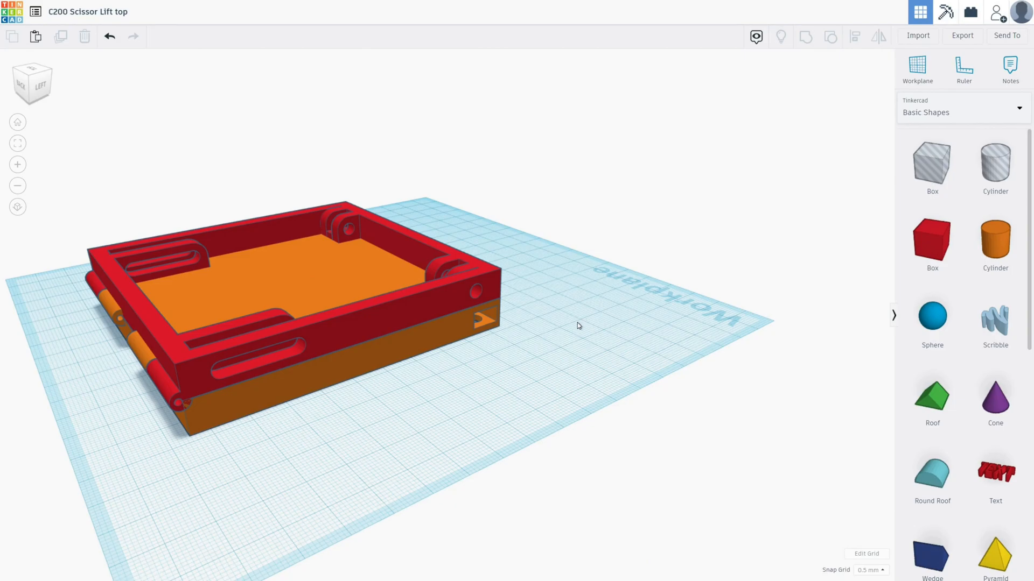
{"action": "right_click_drag", "start_coordinate": [577, 325], "coordinate": [535, 394]}
{"action": "right_click_drag", "start_coordinate": [156, 398], "coordinate": [358, 360]}
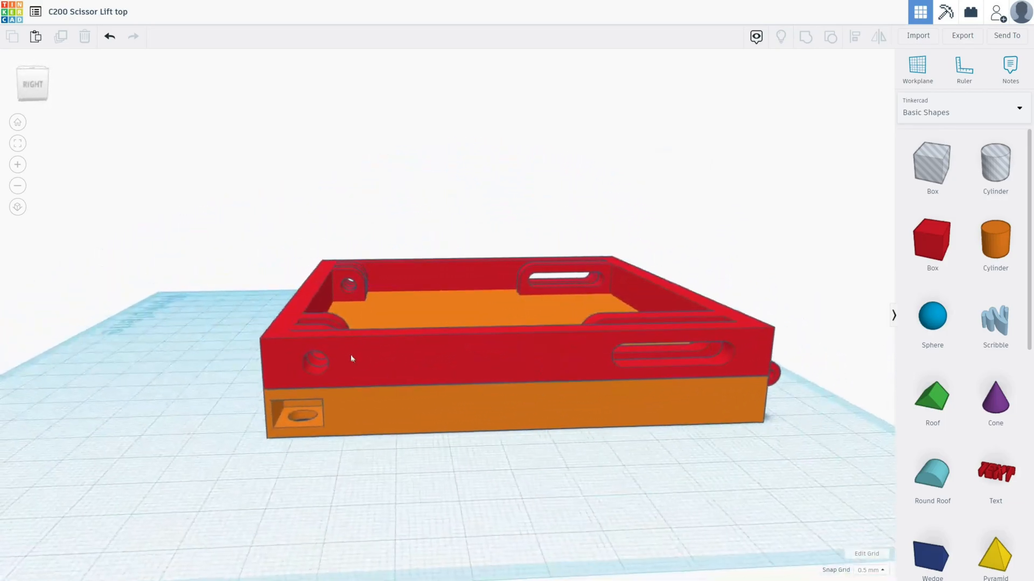
- Tilt the red frame open with its front end up and raise it about 22 mm, 11 mm above the workplane at the hinge
{"action": "left_click", "coordinate": [346, 351]}
{"action": "left_click_drag", "start_coordinate": [462, 250], "coordinate": [476, 246]}
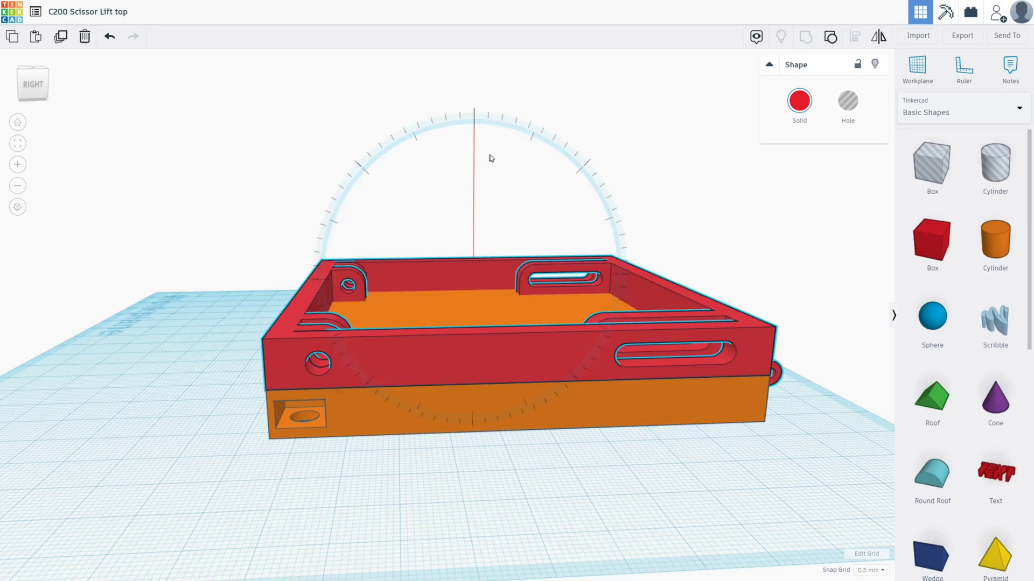
{"action": "left_click_drag", "start_coordinate": [489, 158], "coordinate": [512, 155]}
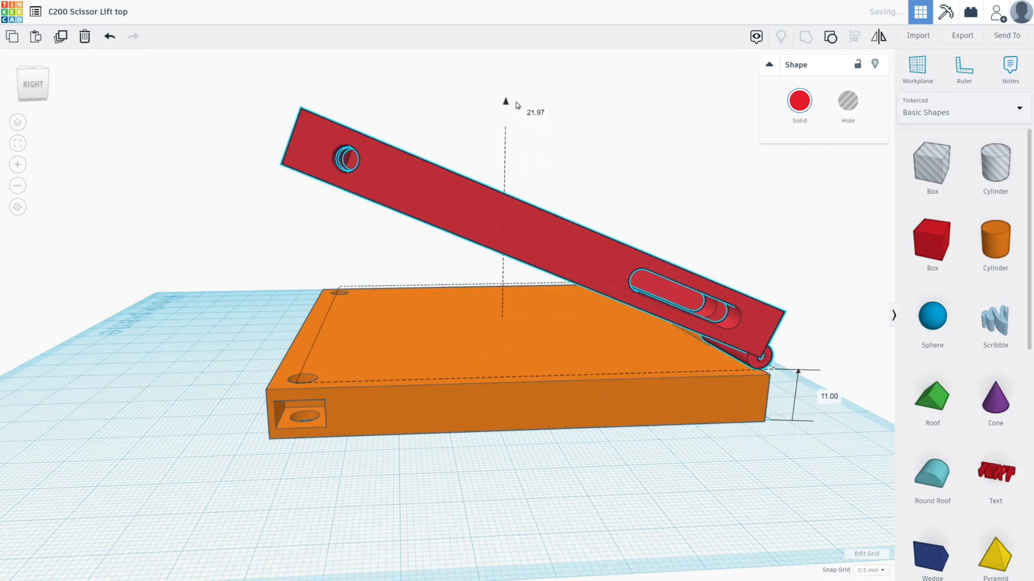
- Examine the plate's corner hole and side slot, and the tilted frame's brackets and slots, from several sides
{"action": "right_click_drag", "start_coordinate": [377, 425], "coordinate": [457, 488]}
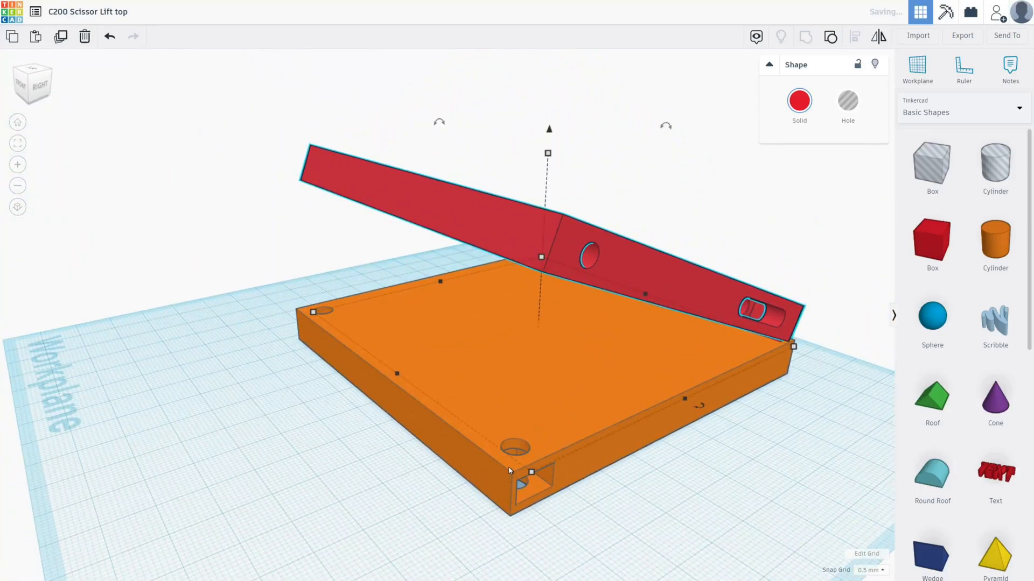
{"action": "right_click_drag", "start_coordinate": [506, 442], "coordinate": [526, 491]}
{"action": "right_click_drag", "start_coordinate": [593, 463], "coordinate": [578, 351]}
{"action": "right_click_drag", "start_coordinate": [570, 85], "coordinate": [464, 242]}
{"action": "scroll", "coordinate": [542, 123], "scroll_direction": "up", "scroll_amount": 5}
{"action": "right_click_drag", "start_coordinate": [489, 206], "coordinate": [524, 202]}
{"action": "right_click_drag", "start_coordinate": [618, 312], "coordinate": [457, 344]}
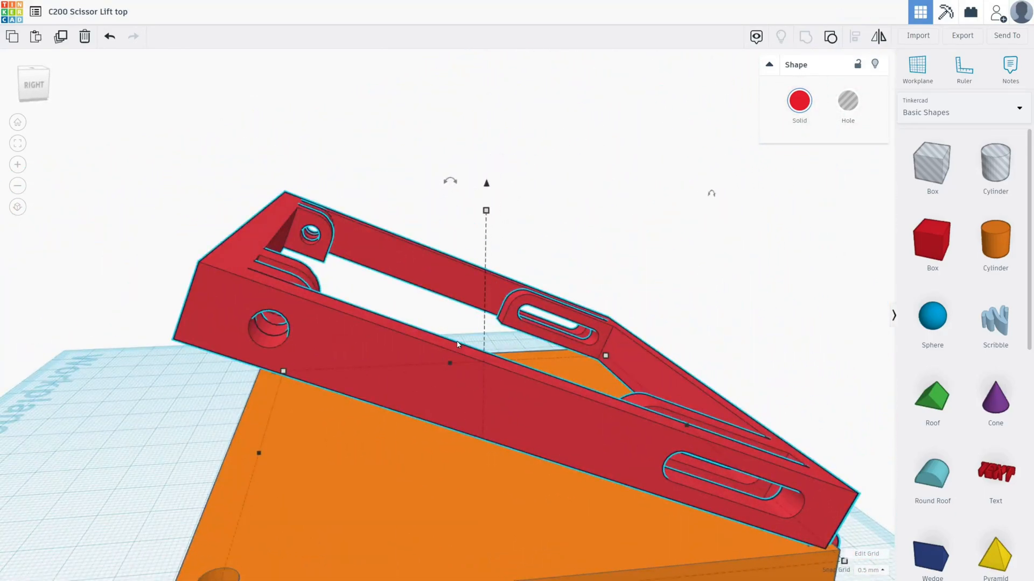
- Rotate the tilted red frame back to level above the orange plate
{"action": "scroll", "coordinate": [458, 344], "scroll_direction": "down", "scroll_amount": 3}
{"action": "left_click_drag", "start_coordinate": [451, 200], "coordinate": [419, 202]}
{"action": "right_click_drag", "start_coordinate": [488, 440], "coordinate": [388, 302]}
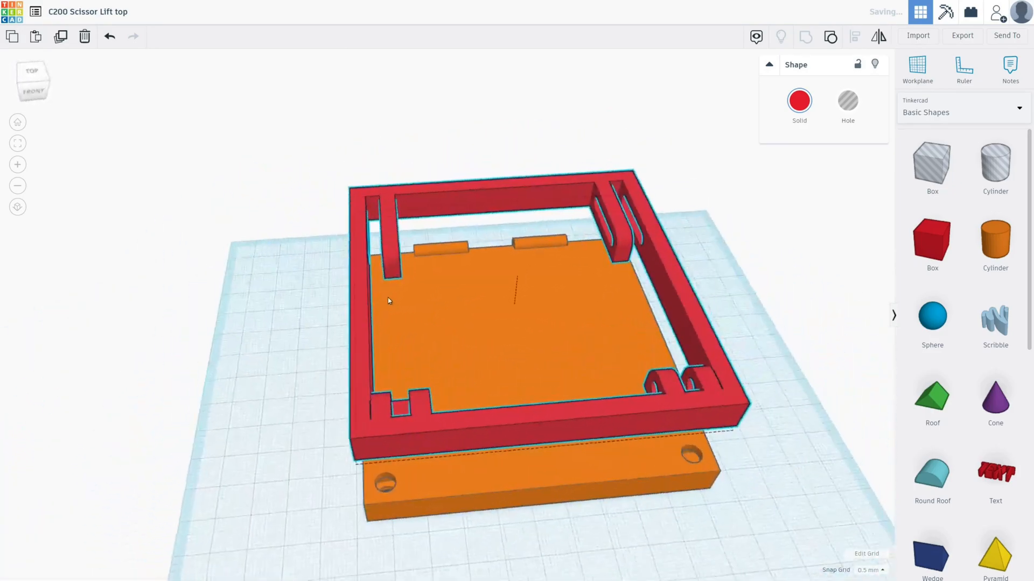
- Move the red frame sideways and back, clear of the orange plate's two front corner holes
{"action": "right_click_drag", "start_coordinate": [419, 455], "coordinate": [444, 503]}
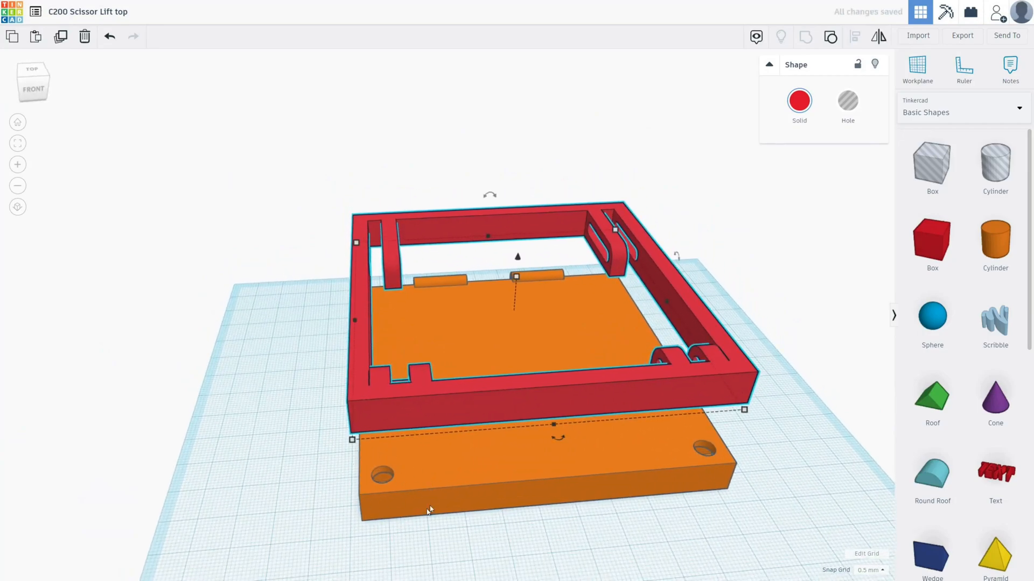
{"action": "left_click_drag", "start_coordinate": [445, 409], "coordinate": [632, 341]}
{"action": "right_click_drag", "start_coordinate": [638, 440], "coordinate": [676, 468]}
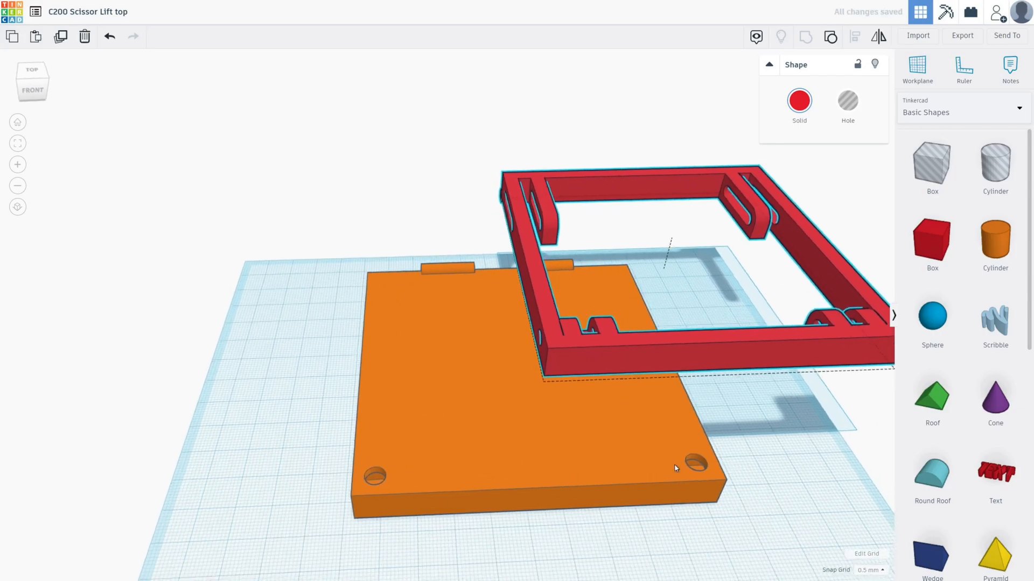
{"action": "scroll", "coordinate": [545, 452], "scroll_direction": "down", "scroll_amount": 2}
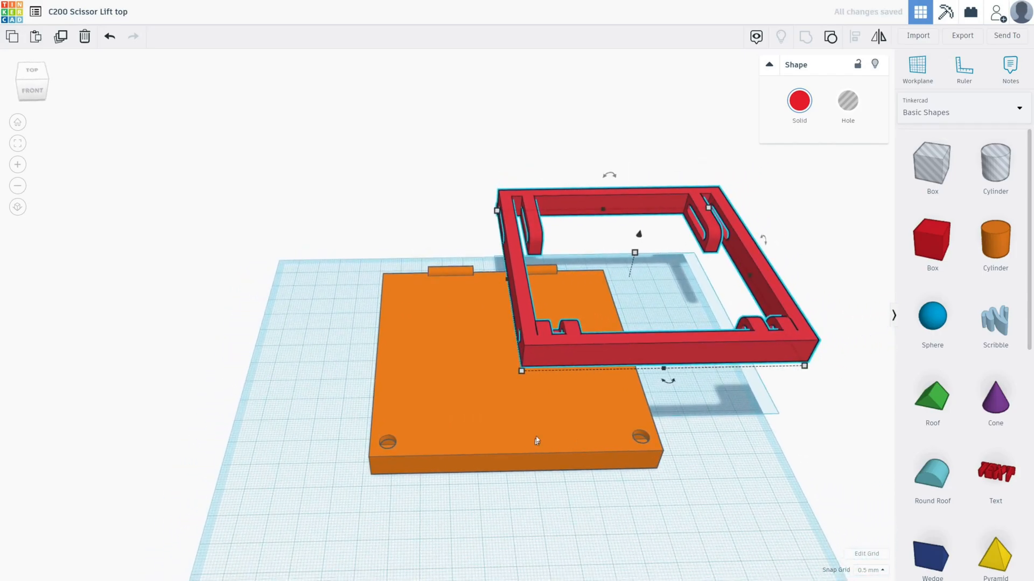